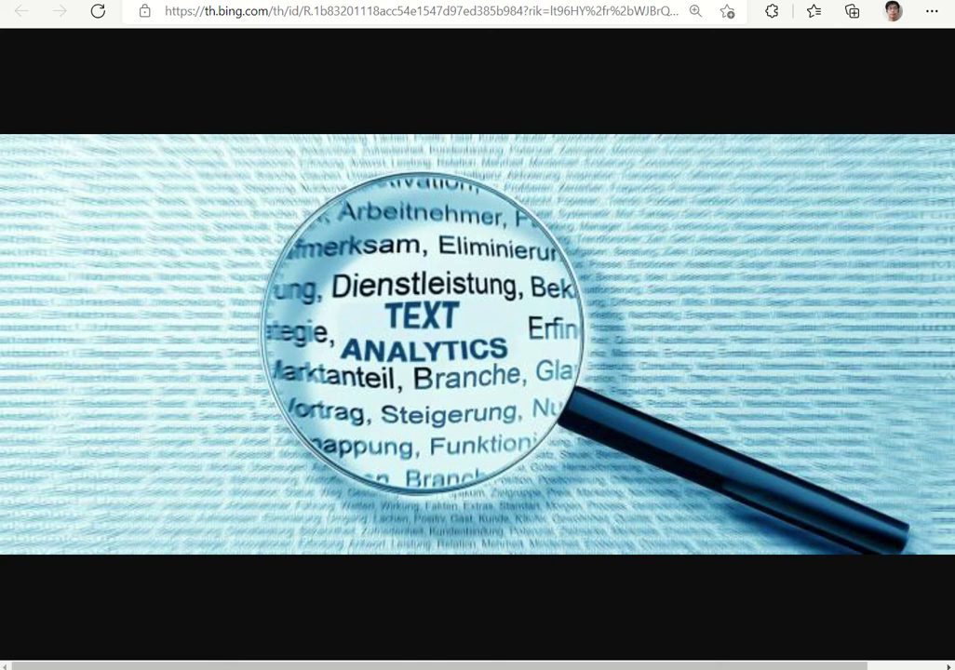
Open the Transcription Test meeting transcript, then show its .docx/.vtt download choices in the chat
{"action": "left_click", "coordinate": [288, 605]}
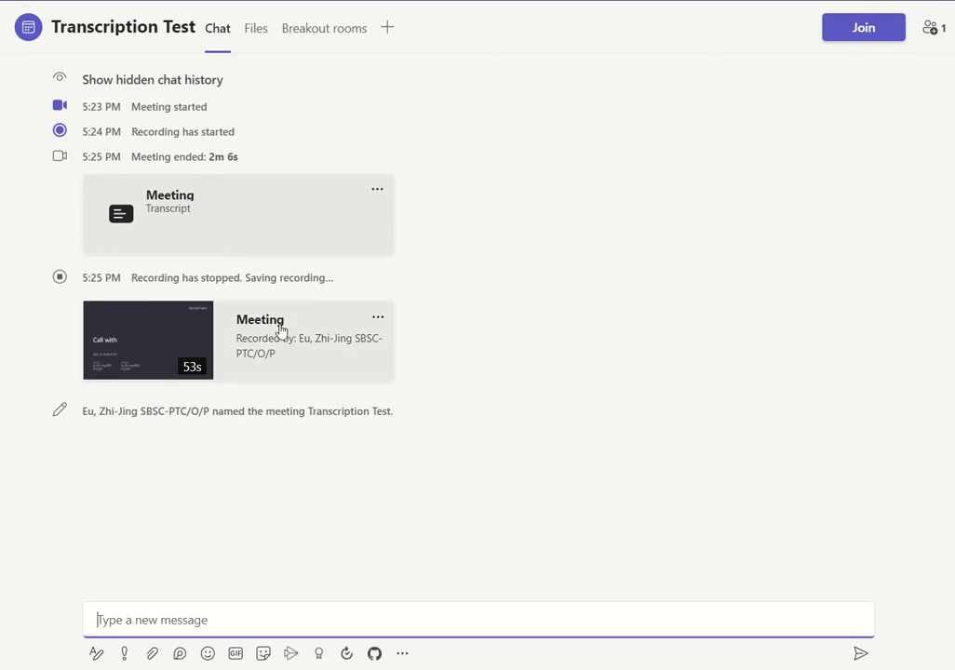
{"action": "left_click", "coordinate": [268, 234]}
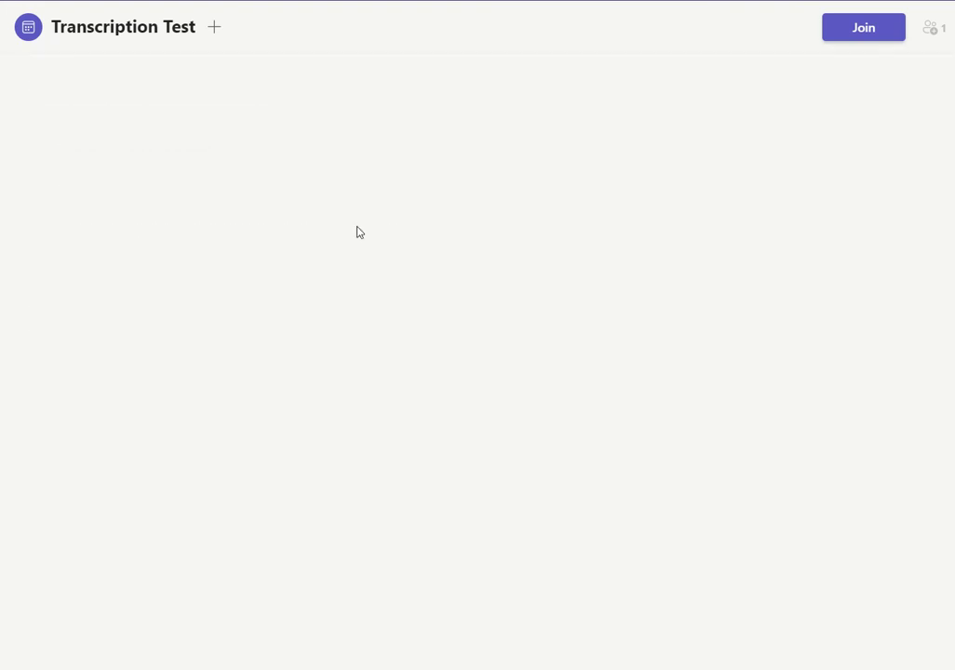
{"action": "left_click", "coordinate": [377, 193]}
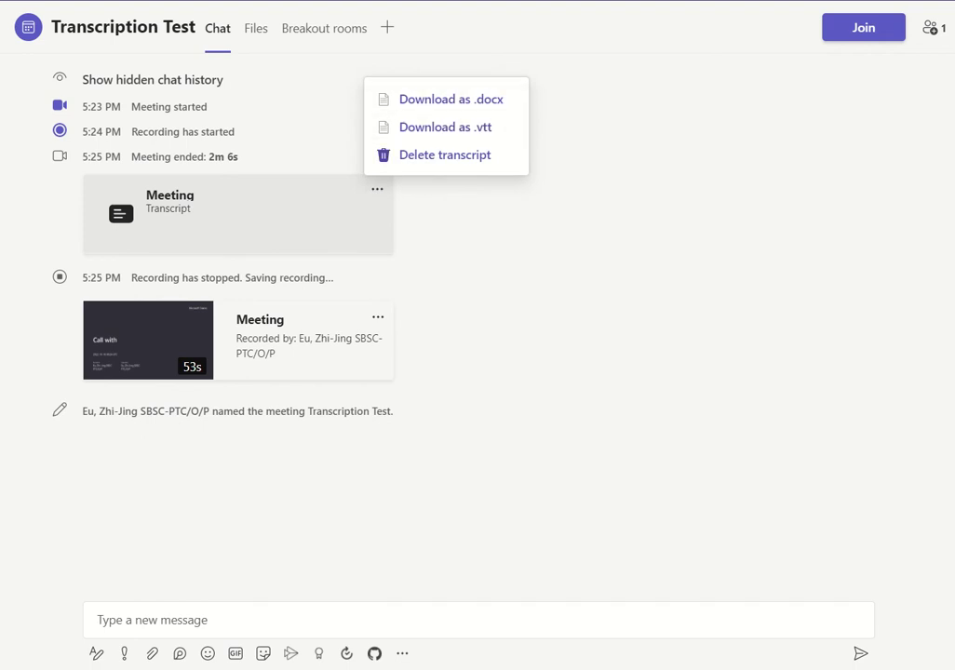
Bring SampleWorkshopTranscript.vtt up in Notepad and scroll through its cues and speaker tags
{"action": "left_click", "coordinate": [377, 608]}
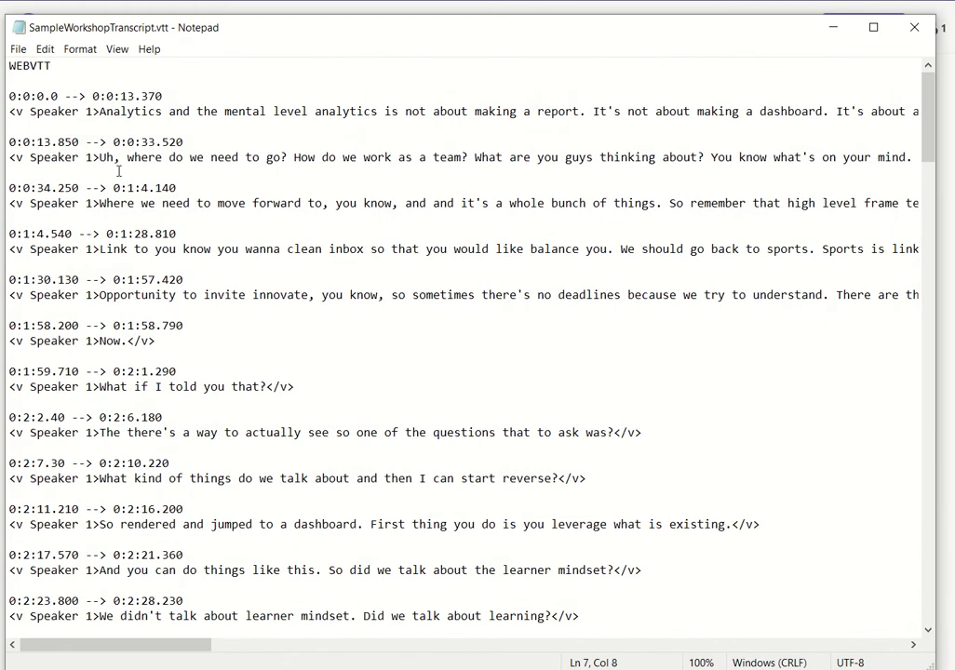
{"action": "left_click_drag", "start_coordinate": [93, 112], "coordinate": [36, 112]}
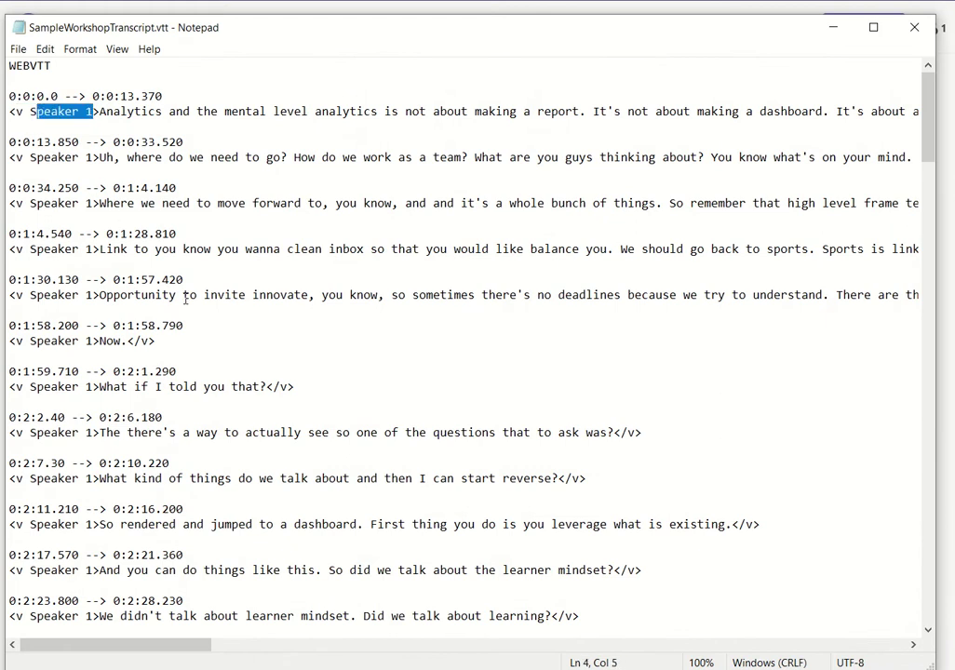
{"action": "scroll", "coordinate": [200, 320], "scroll_direction": "down", "scroll_amount": 20}
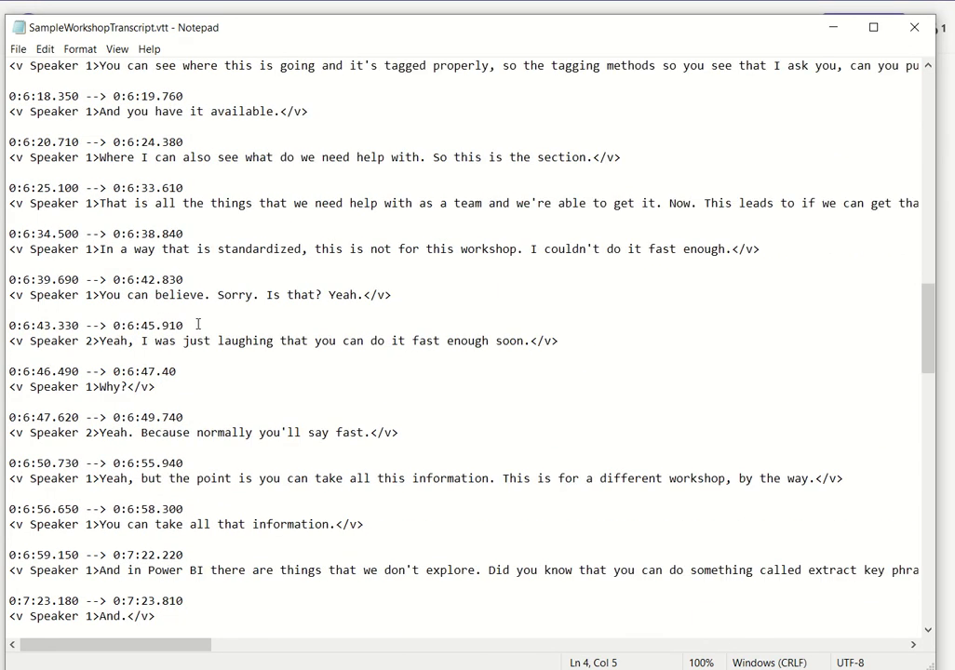
{"action": "scroll", "coordinate": [285, 381], "scroll_direction": "down", "scroll_amount": 9}
{"action": "scroll", "coordinate": [285, 381], "scroll_direction": "down", "scroll_amount": 8}
{"action": "scroll", "coordinate": [275, 382], "scroll_direction": "up", "scroll_amount": 20}
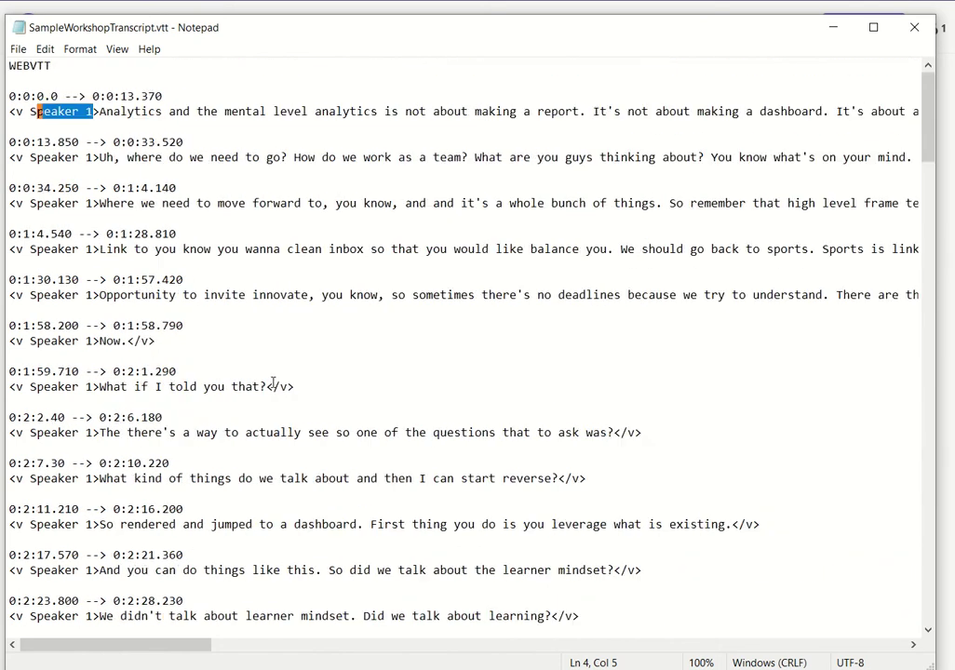
Select the first several cues and timestamps to inspect them, then move on to the browser
{"action": "left_click", "coordinate": [25, 96]}
{"action": "left_click_drag", "start_coordinate": [25, 96], "coordinate": [194, 462]}
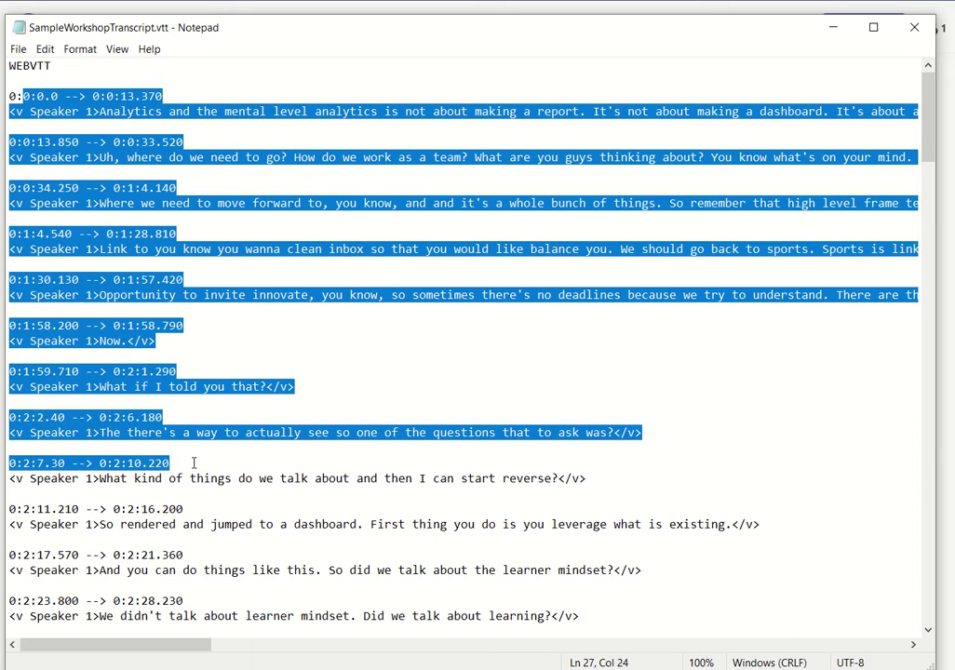
{"action": "left_click", "coordinate": [239, 511]}
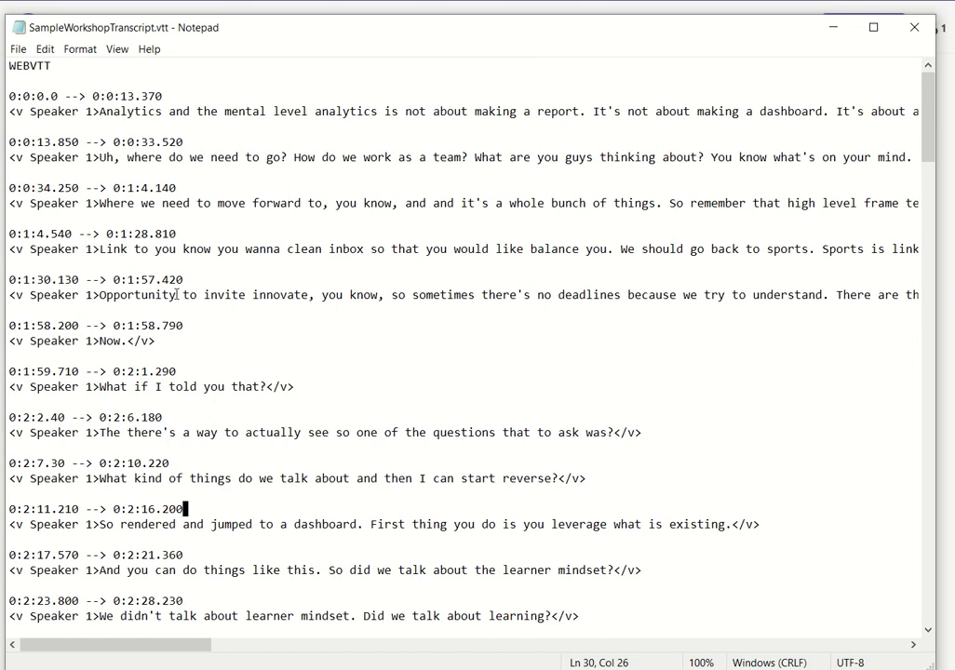
{"action": "left_click_drag", "start_coordinate": [119, 110], "coordinate": [235, 278]}
{"action": "left_click", "coordinate": [229, 307]}
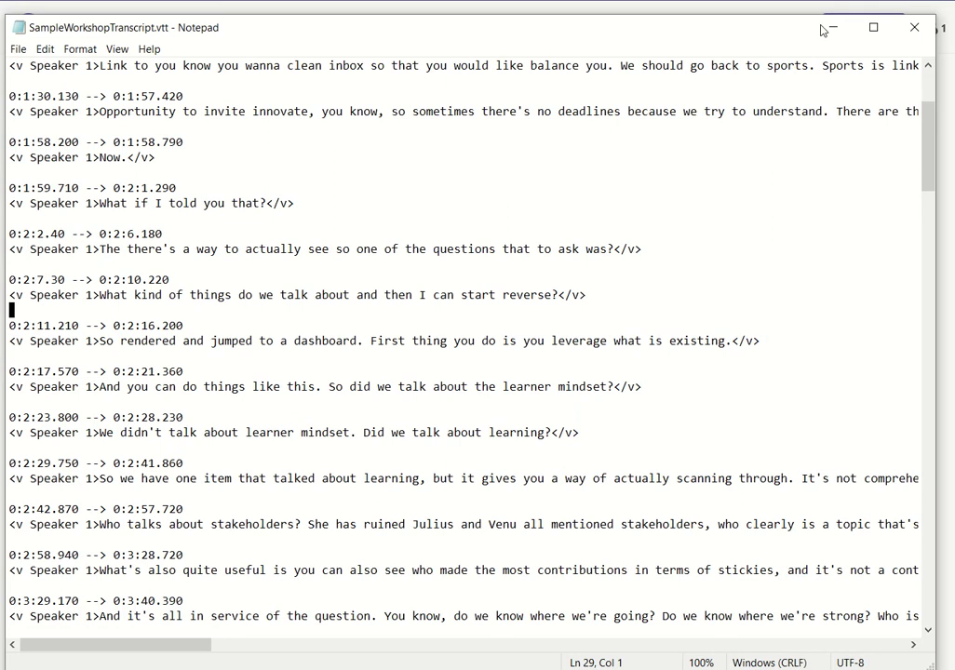
{"action": "key", "text": "alt+Tab"}
{"action": "key", "text": "alt+Tab"}
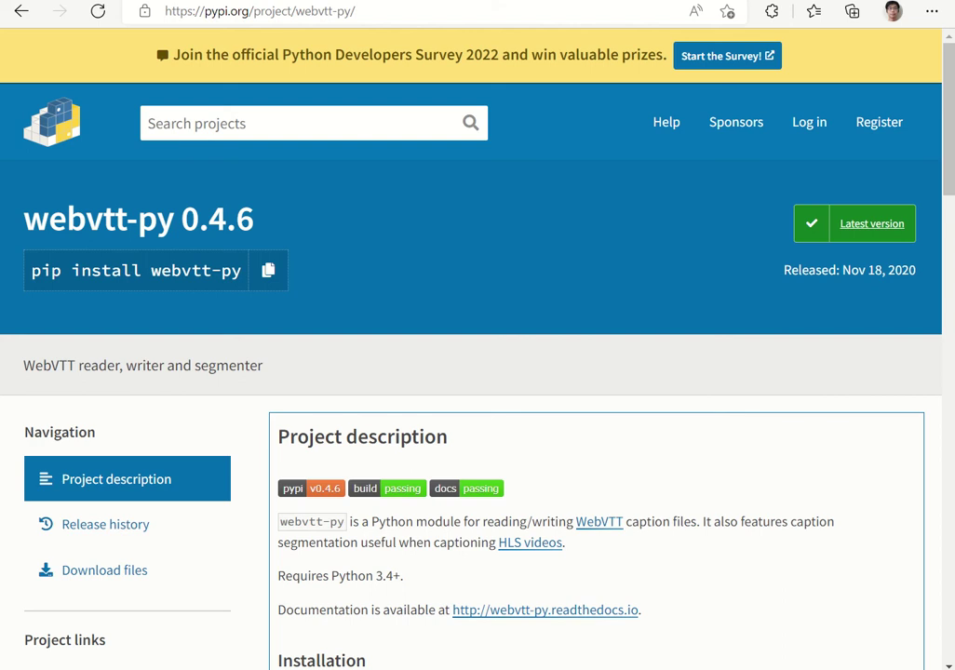
Go from the PyPI webvtt-py page to the Jupyter listing of the VTT Transcript Analysis folder
{"action": "key", "text": "ctrl+Tab"}
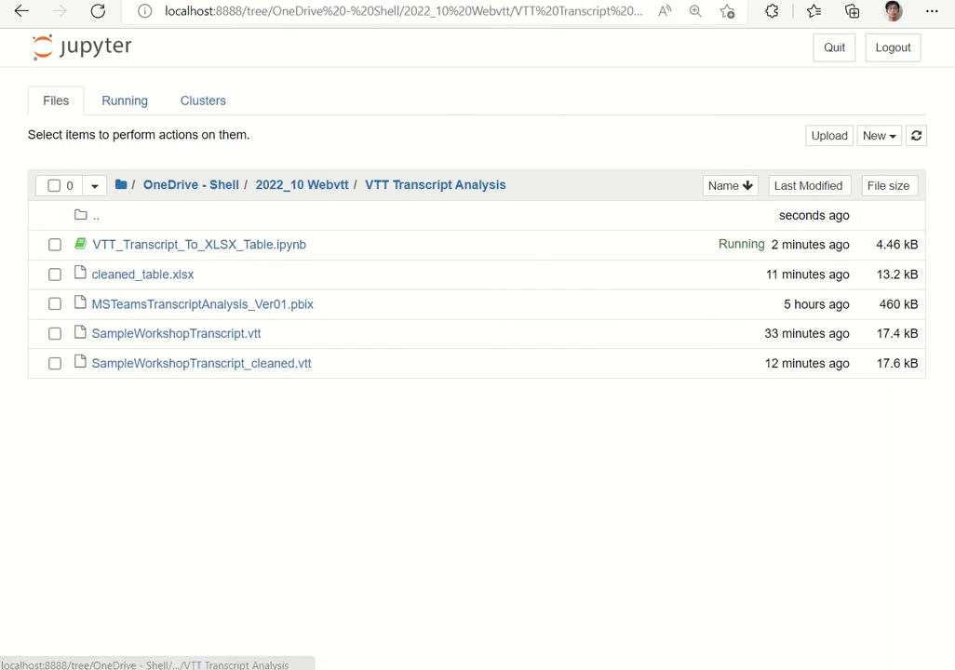
Run the notebook's first cell, revealing the 'Invalid time format' MalformedCaptionError
{"action": "key", "text": "ctrl+Tab"}
{"action": "scroll", "coordinate": [307, 263], "scroll_direction": "up", "scroll_amount": 5}
{"action": "scroll", "coordinate": [307, 263], "scroll_direction": "up", "scroll_amount": 10}
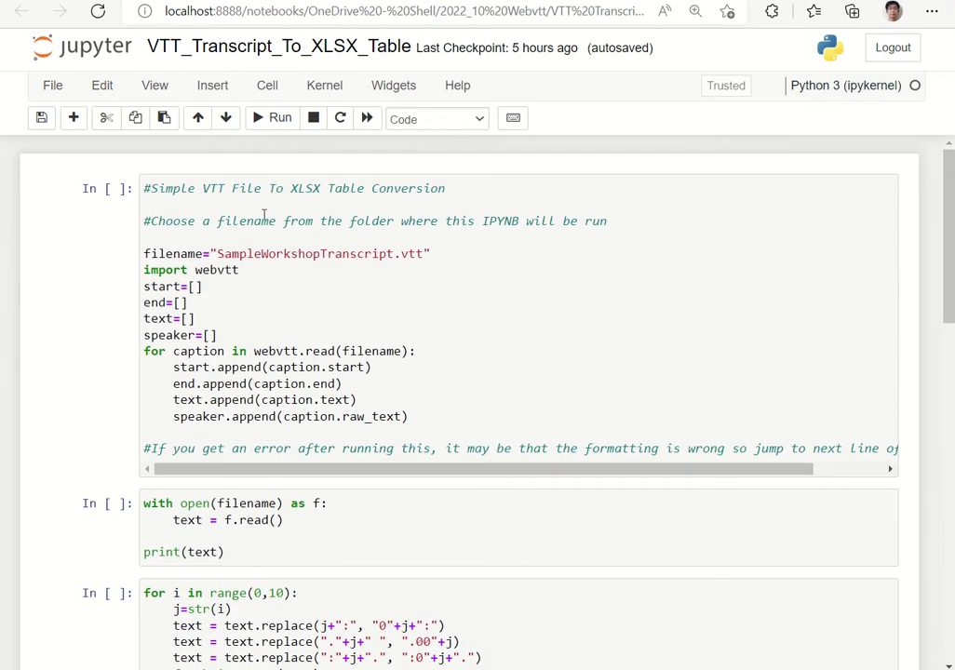
{"action": "left_click", "coordinate": [320, 272]}
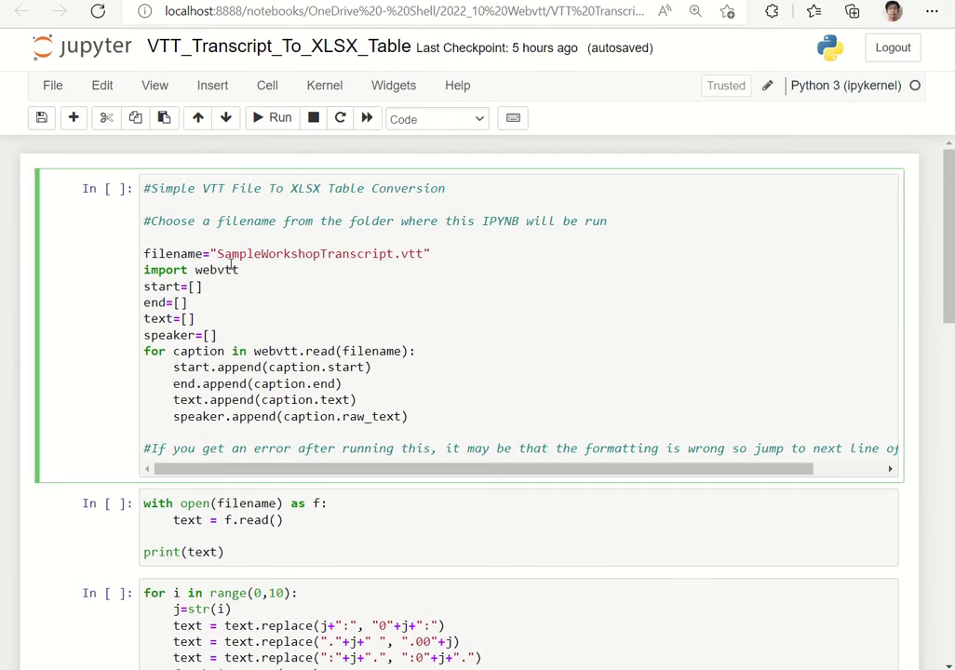
{"action": "left_click", "coordinate": [276, 123]}
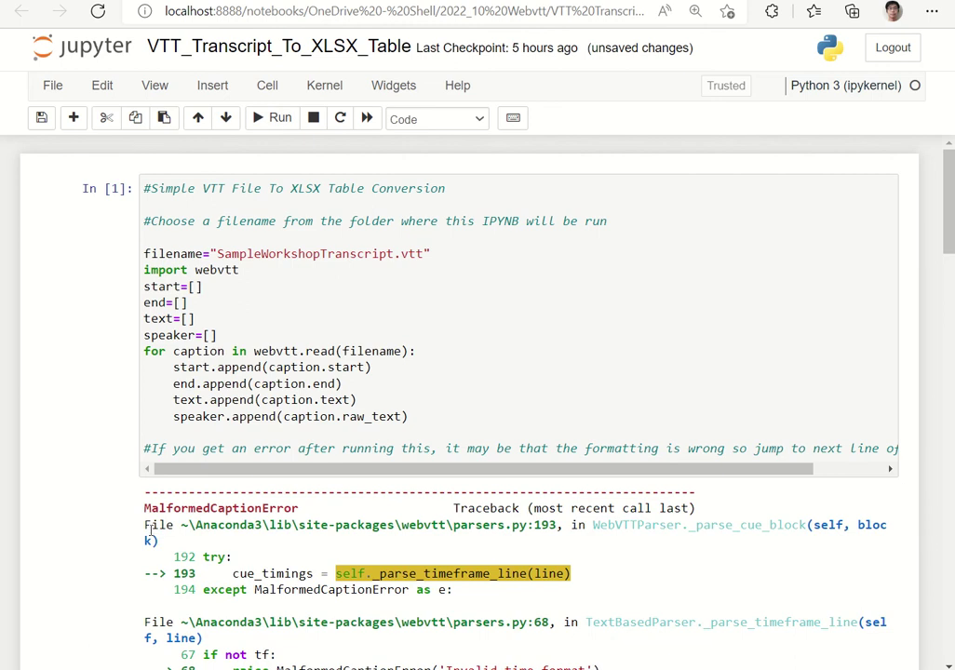
{"action": "left_click_drag", "start_coordinate": [705, 494], "coordinate": [301, 501]}
{"action": "double_click", "coordinate": [288, 508]}
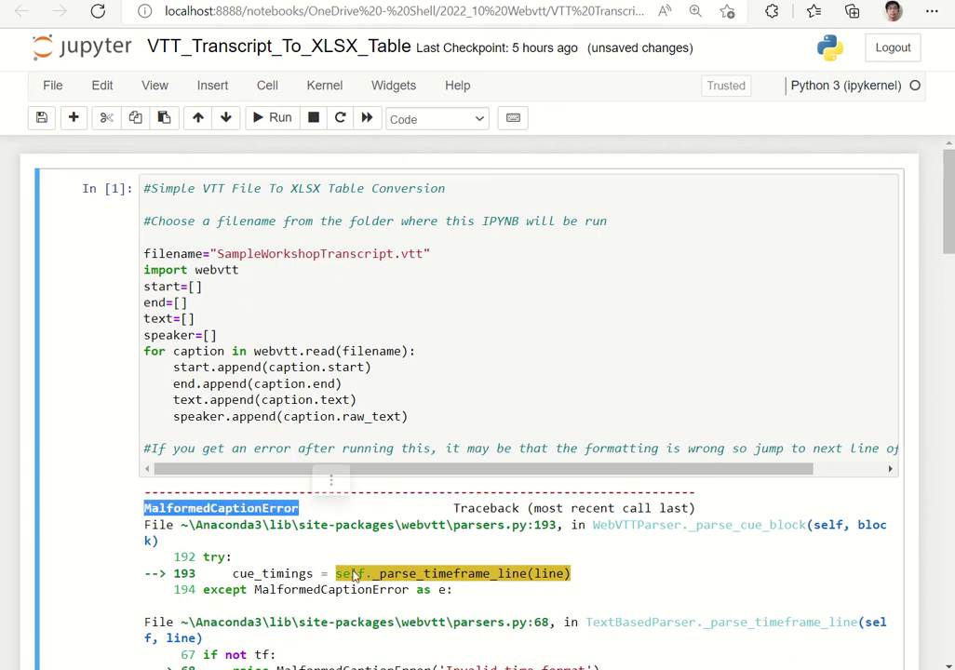
{"action": "scroll", "coordinate": [433, 408], "scroll_direction": "down", "scroll_amount": 7}
{"action": "scroll", "coordinate": [430, 403], "scroll_direction": "down", "scroll_amount": 4}
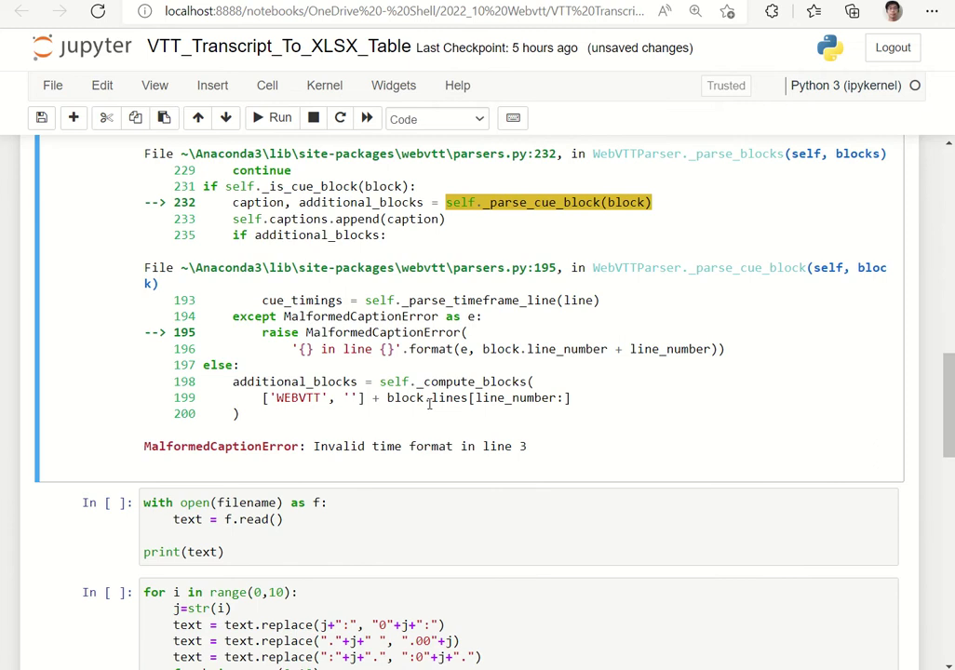
{"action": "scroll", "coordinate": [427, 411], "scroll_direction": "up", "scroll_amount": 10}
{"action": "scroll", "coordinate": [427, 410], "scroll_direction": "down", "scroll_amount": 10}
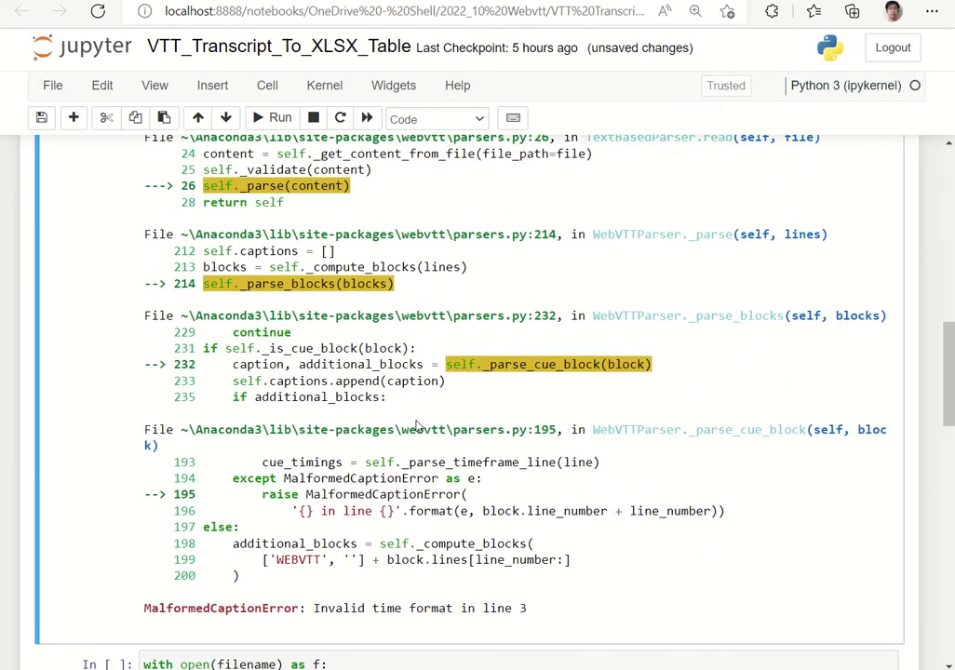
{"action": "scroll", "coordinate": [237, 308], "scroll_direction": "up", "scroll_amount": 2}
Run the file-printing cell to show the raw transcript and its short 0:0:0.0 timestamps
{"action": "left_click", "coordinate": [256, 296]}
{"action": "left_click", "coordinate": [273, 118]}
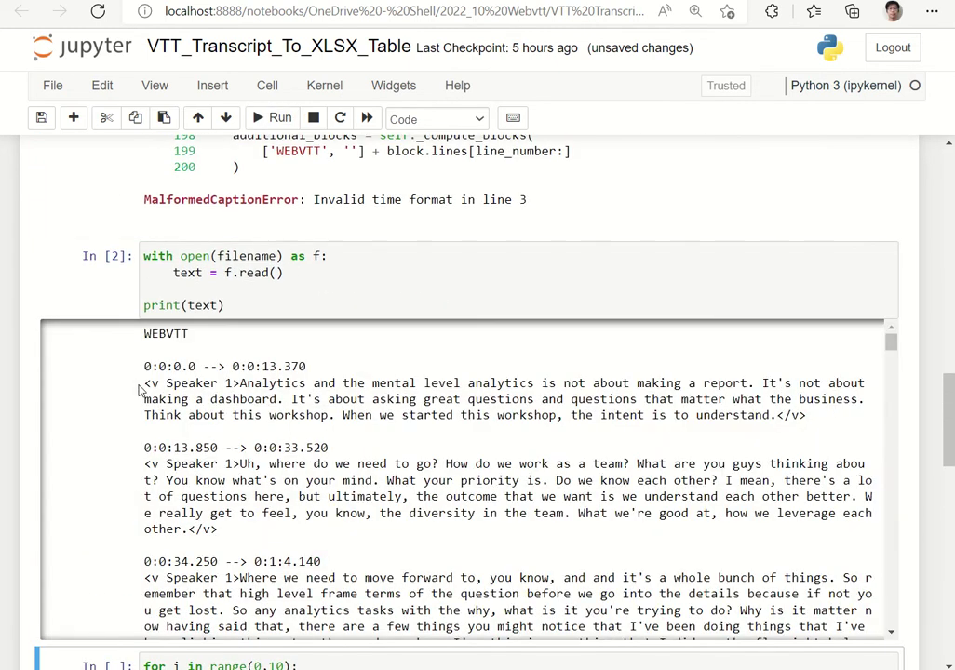
{"action": "left_click_drag", "start_coordinate": [144, 366], "coordinate": [196, 367]}
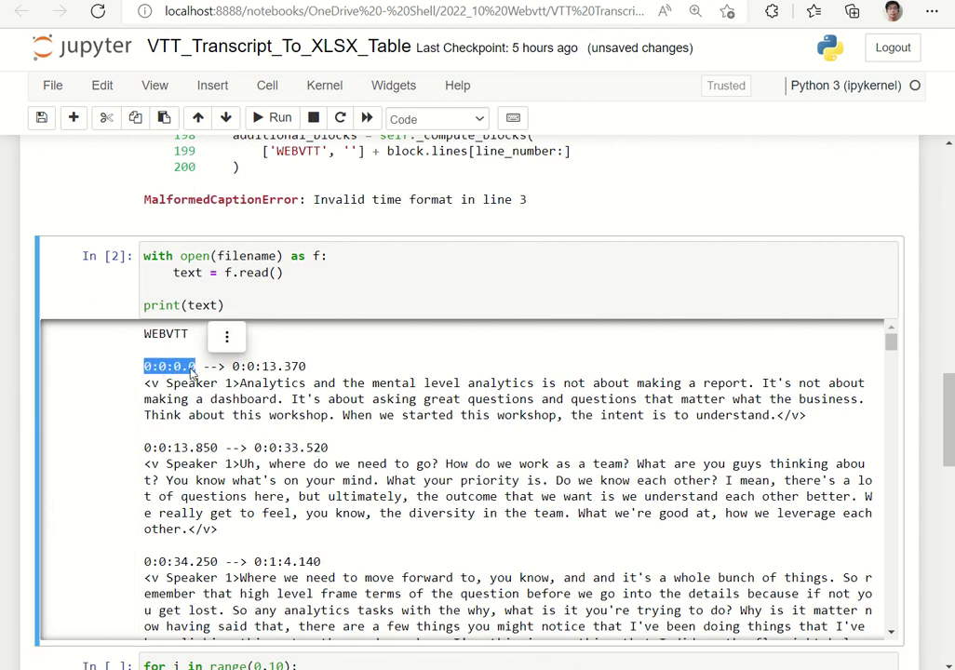
{"action": "scroll", "coordinate": [298, 399], "scroll_direction": "up", "scroll_amount": 15}
{"action": "scroll", "coordinate": [200, 214], "scroll_direction": "up", "scroll_amount": 1}
{"action": "scroll", "coordinate": [256, 363], "scroll_direction": "down", "scroll_amount": 15}
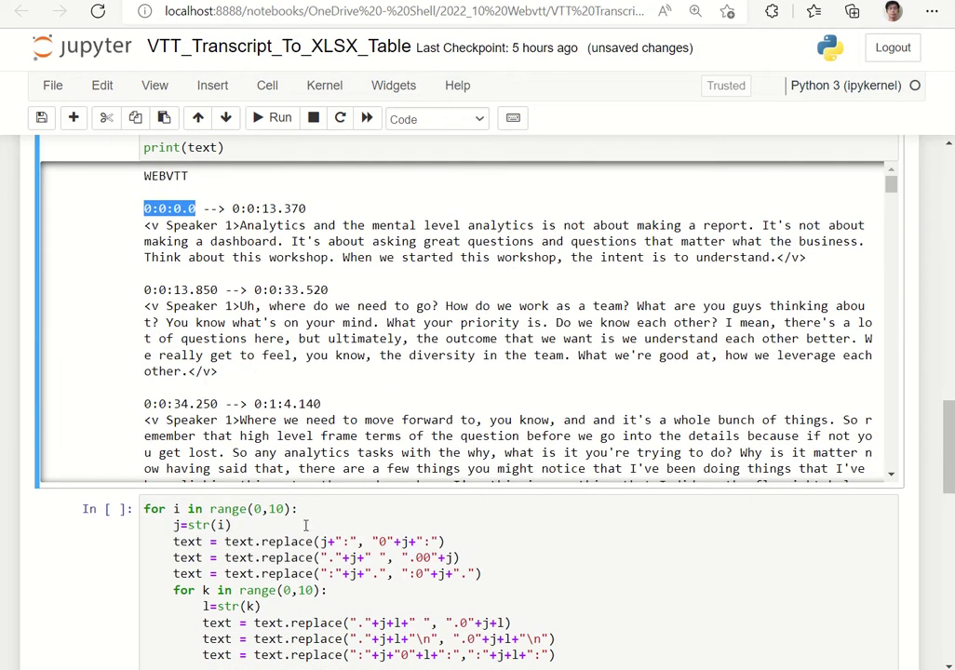
{"action": "scroll", "coordinate": [280, 508], "scroll_direction": "down", "scroll_amount": 3}
{"action": "left_click", "coordinate": [256, 443]}
{"action": "scroll", "coordinate": [293, 458], "scroll_direction": "down", "scroll_amount": 2}
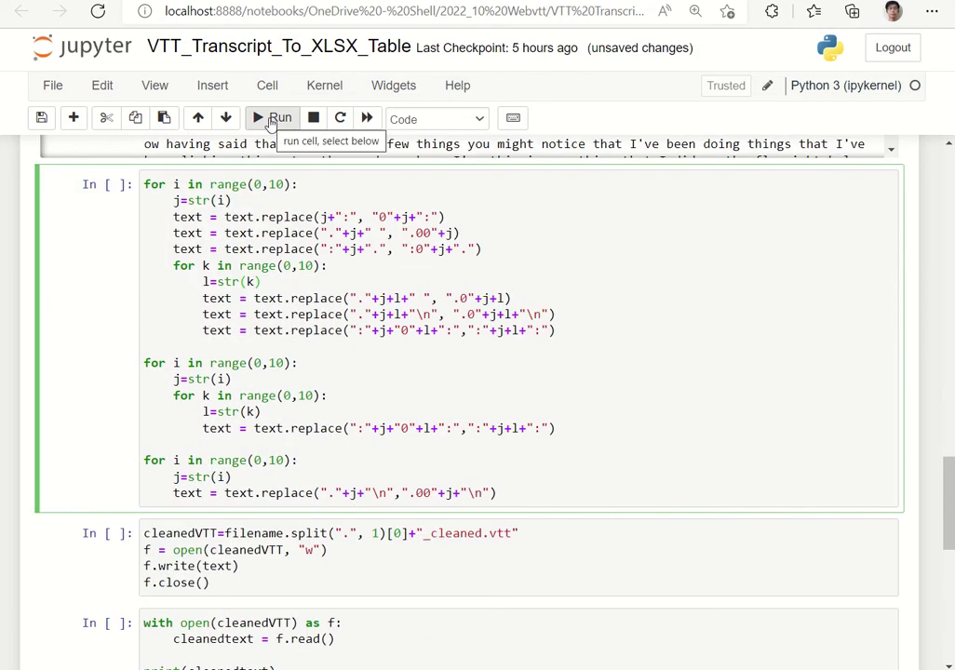
Run the timestamp-padding loops, write the cleaned VTT file and print it to check timestamps
{"action": "left_click", "coordinate": [270, 119]}
{"action": "scroll", "coordinate": [293, 540], "scroll_direction": "down", "scroll_amount": 1}
{"action": "scroll", "coordinate": [293, 540], "scroll_direction": "down", "scroll_amount": 4}
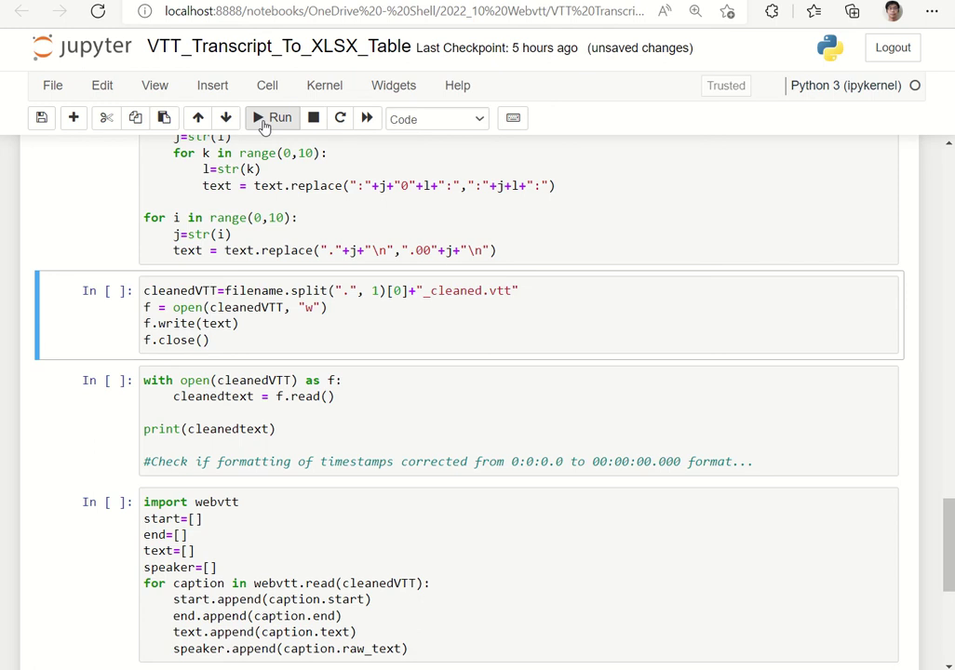
{"action": "left_click", "coordinate": [264, 121]}
{"action": "left_click", "coordinate": [264, 123]}
{"action": "left_click_drag", "start_coordinate": [145, 610], "coordinate": [359, 611]}
{"action": "left_click", "coordinate": [350, 607]}
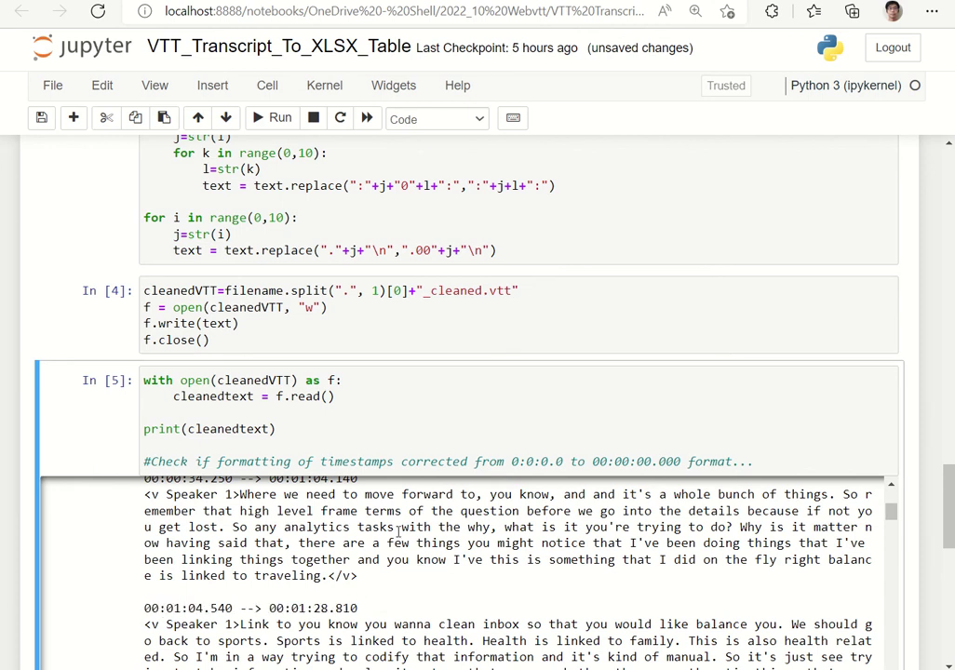
{"action": "scroll", "coordinate": [400, 419], "scroll_direction": "down", "scroll_amount": 6}
Read the cleaned captions and build the 75-row StartTime/EndTime/Text/Speaker DataFrame
{"action": "left_click", "coordinate": [397, 316]}
{"action": "left_click", "coordinate": [279, 119]}
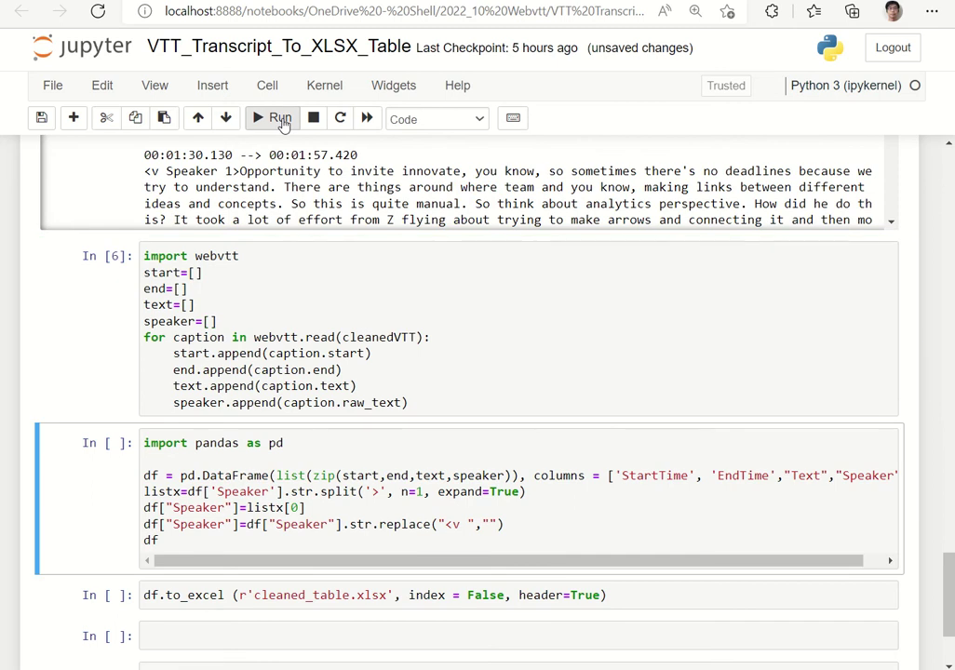
{"action": "left_click", "coordinate": [279, 119]}
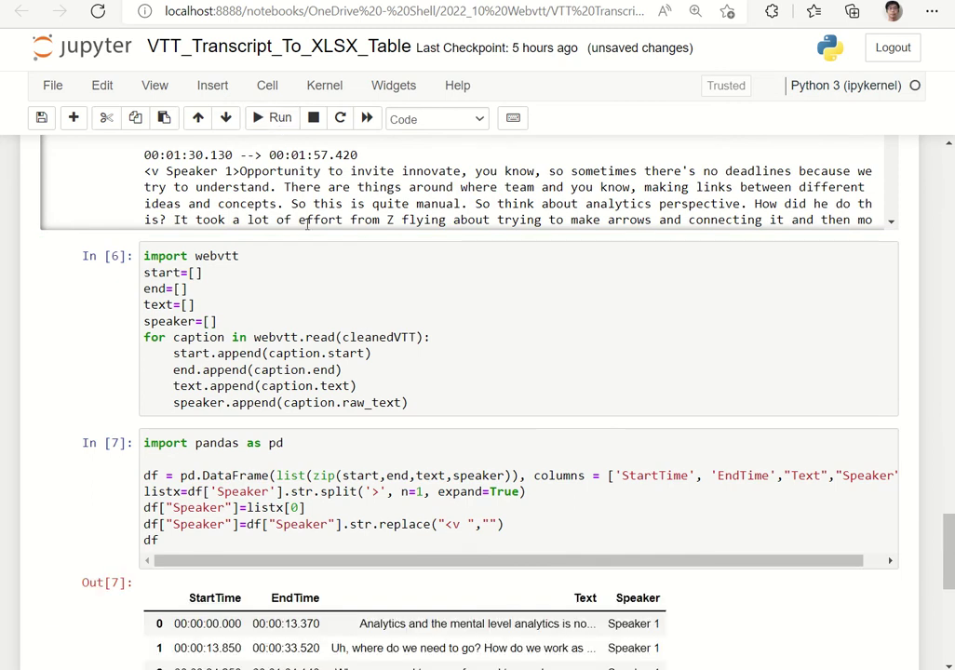
{"action": "scroll", "coordinate": [347, 407], "scroll_direction": "down", "scroll_amount": 2}
{"action": "scroll", "coordinate": [347, 407], "scroll_direction": "down", "scroll_amount": 1}
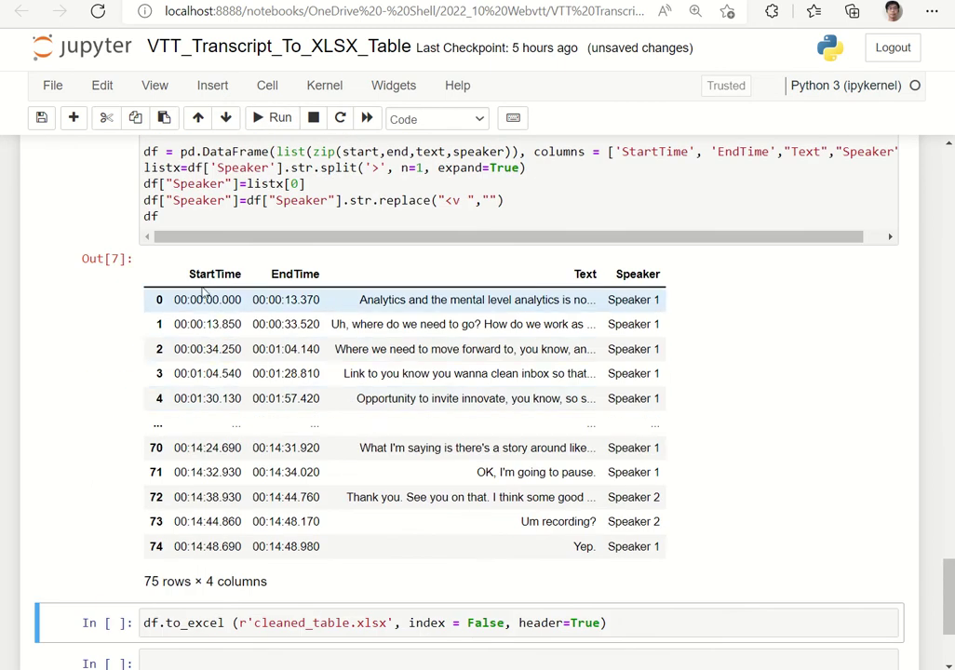
{"action": "left_click_drag", "start_coordinate": [193, 270], "coordinate": [668, 546]}
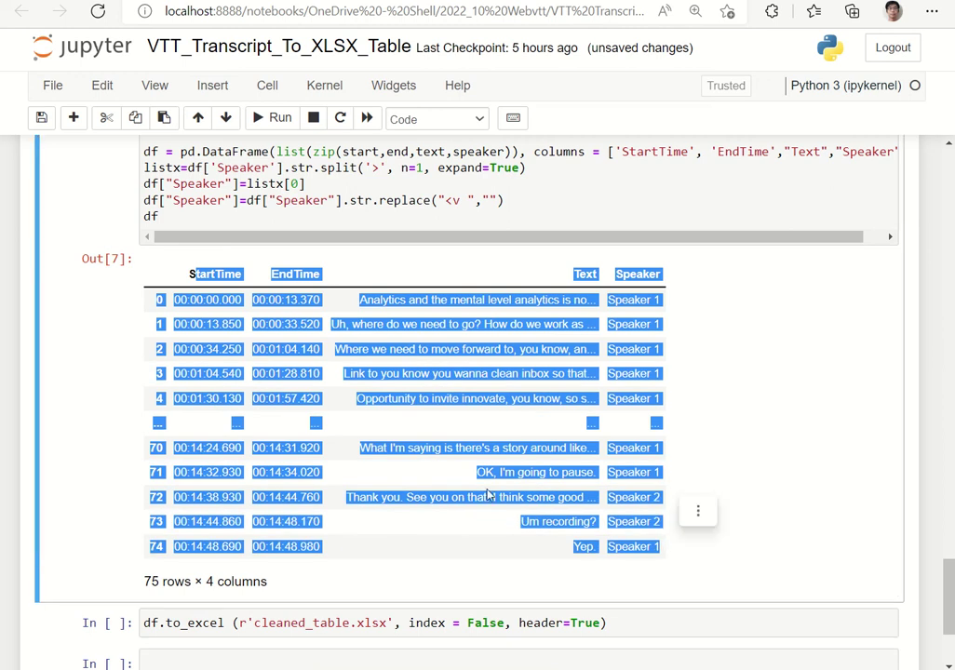
{"action": "left_click", "coordinate": [405, 398]}
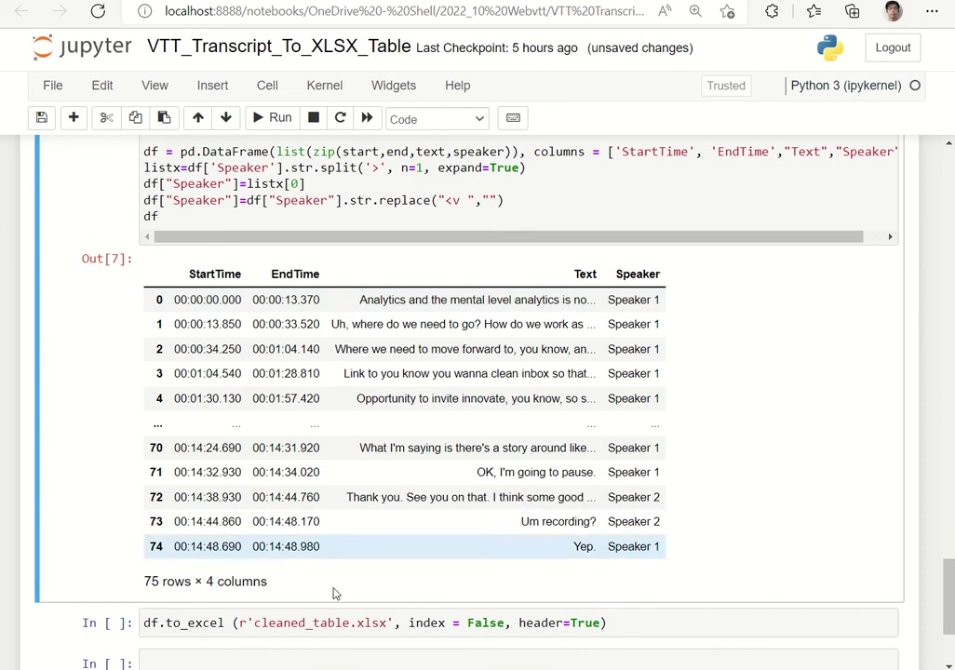
Run the df.to_excel cell to produce cleaned_table.xlsx, and highlight the file name in the code
{"action": "left_click", "coordinate": [320, 623]}
{"action": "scroll", "coordinate": [485, 558], "scroll_direction": "down", "scroll_amount": 2}
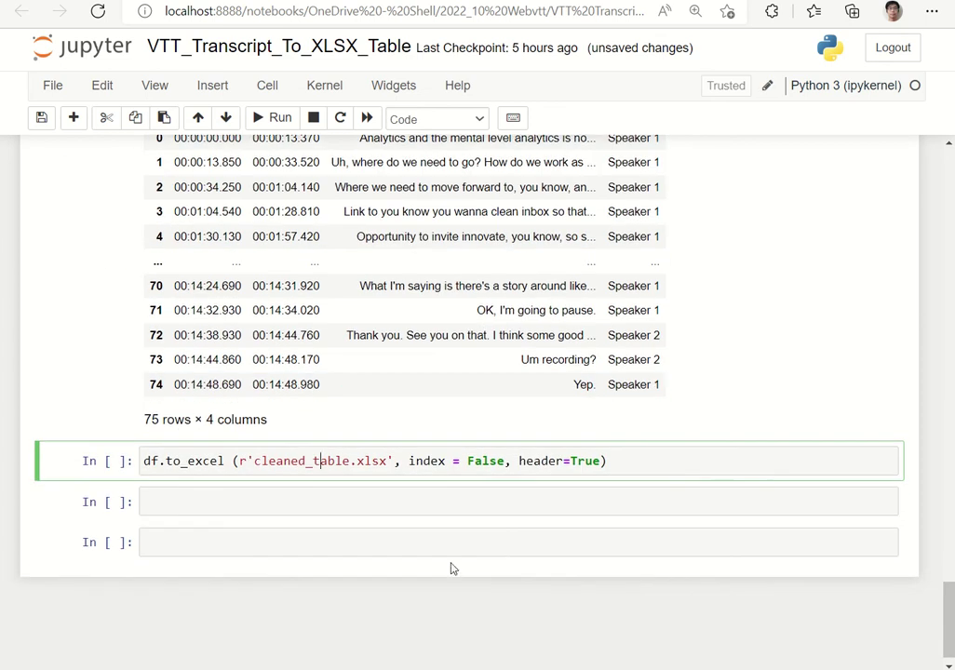
{"action": "left_click", "coordinate": [277, 119]}
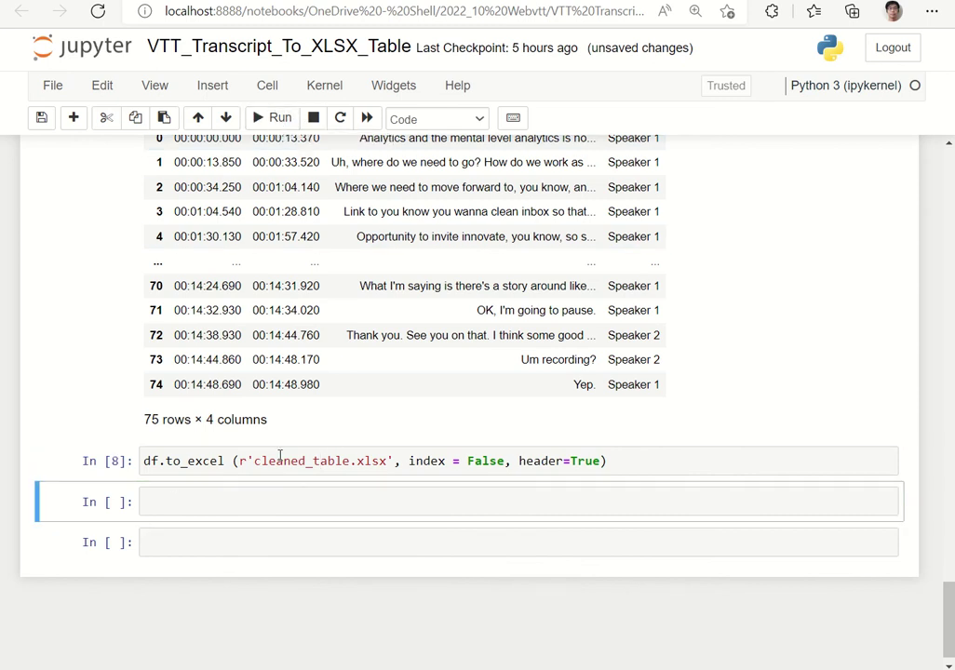
{"action": "left_click_drag", "start_coordinate": [254, 463], "coordinate": [353, 466]}
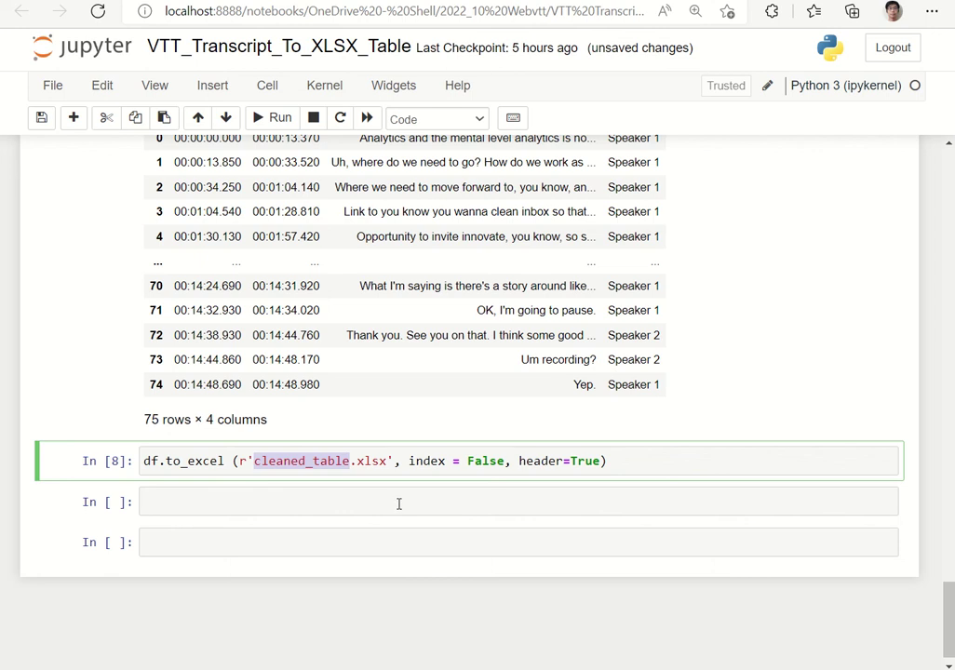
{"action": "mouse_move", "coordinate": [333, 667]}
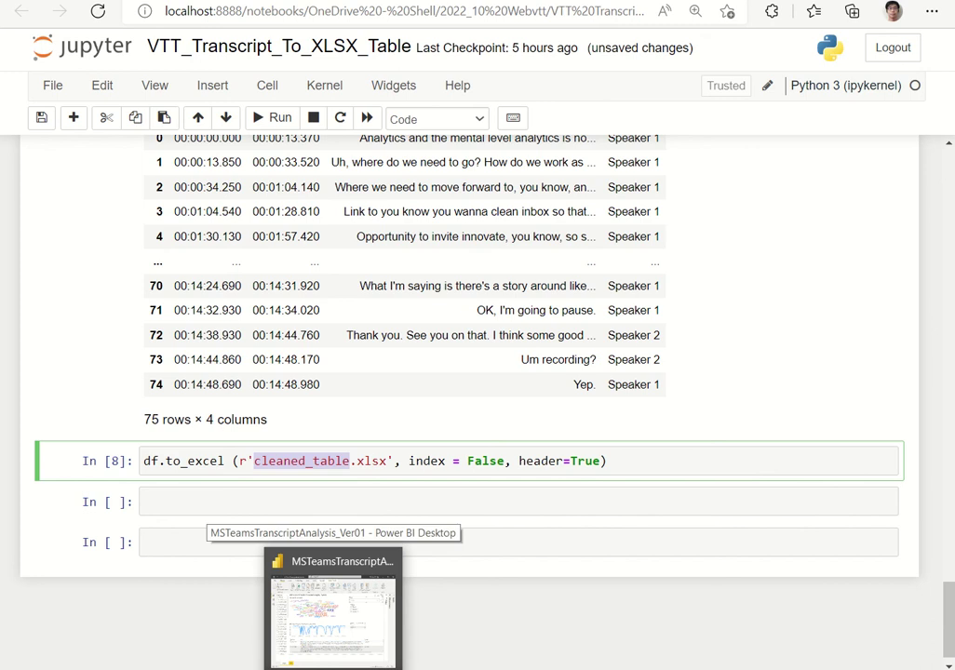
Bring up the Power BI transcript report and review the KeyPhraseOnly table's fields, then go to Notepad
{"action": "left_click", "coordinate": [333, 614]}
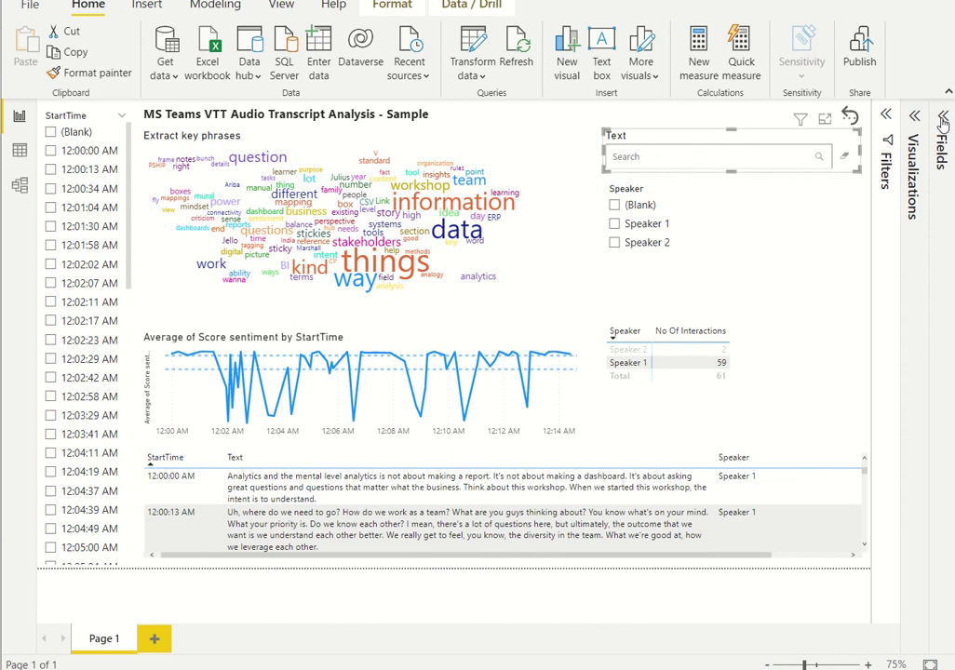
{"action": "left_click", "coordinate": [944, 121]}
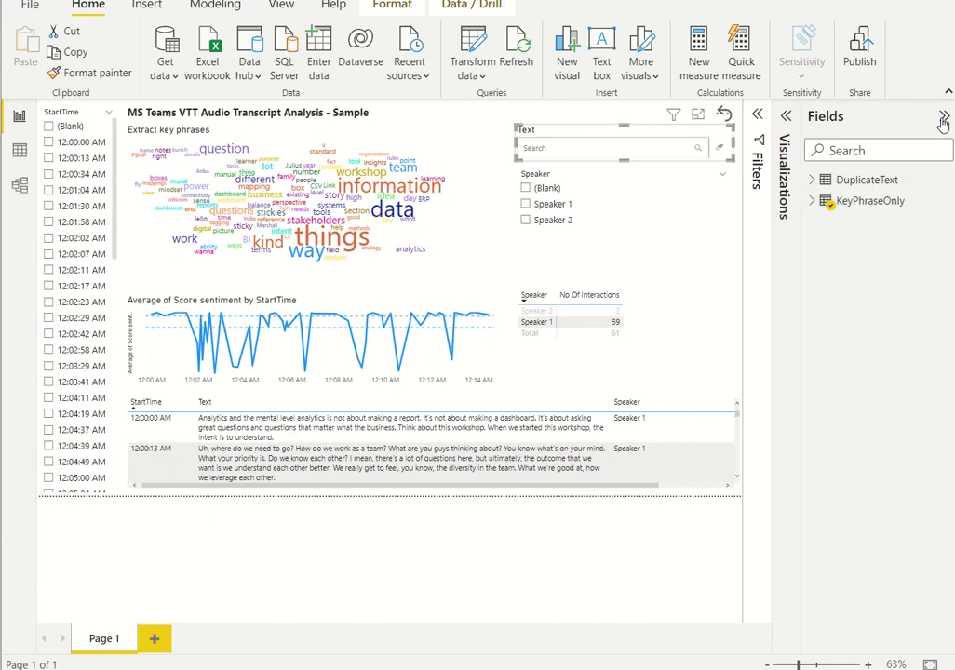
{"action": "left_click", "coordinate": [811, 202]}
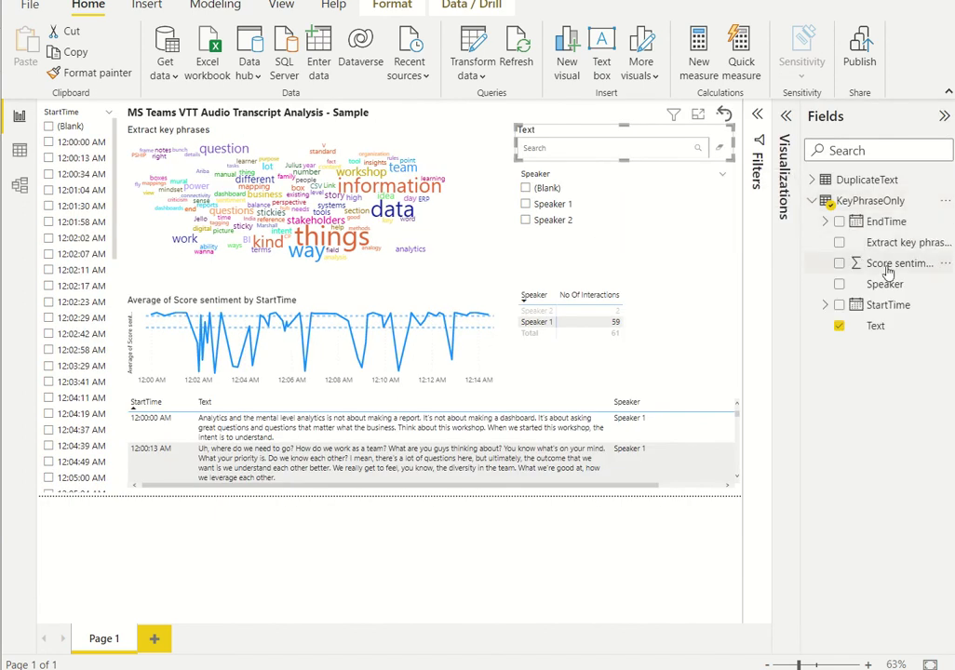
{"action": "left_click", "coordinate": [943, 117]}
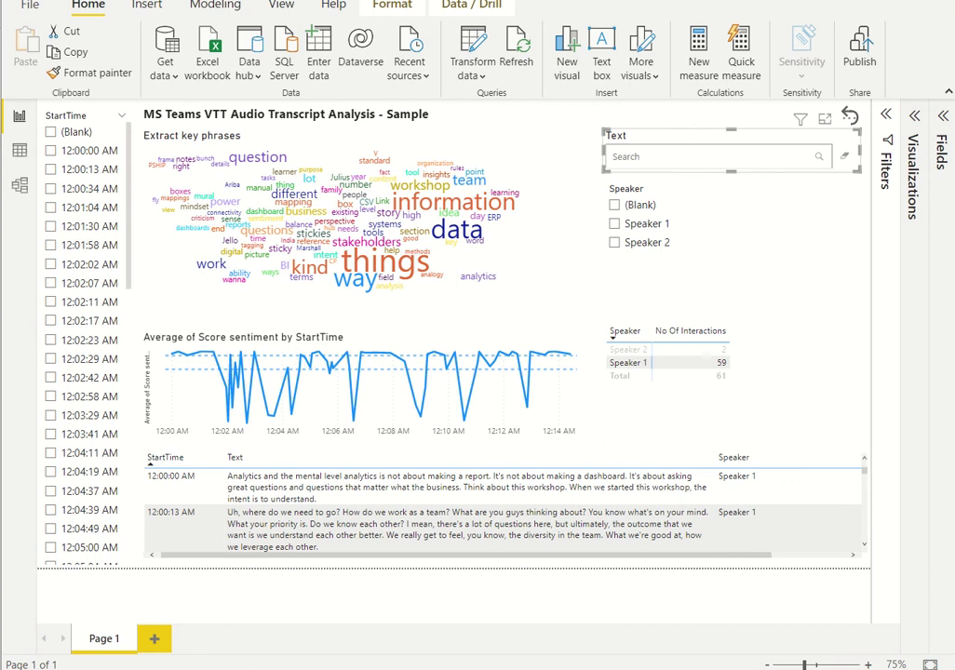
{"action": "key", "text": "alt+Tab"}
Select the transcript cues from the 0:1:57.420 timestamp downward, then return to Power BI
{"action": "left_click", "coordinate": [140, 96]}
{"action": "left_click", "coordinate": [302, 594], "text": "shift"}
{"action": "key", "text": "shift+Up"}
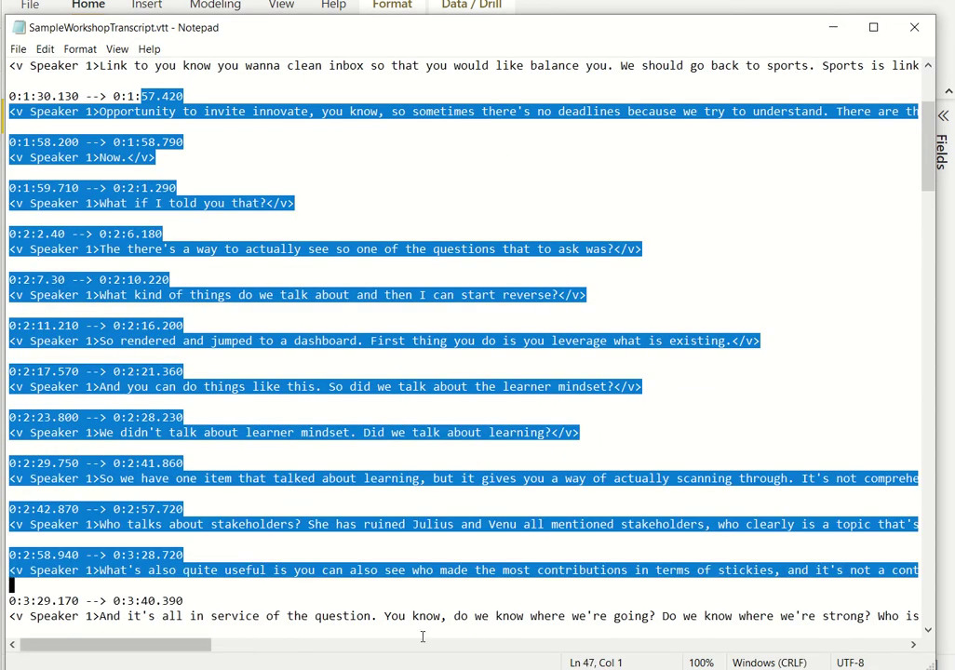
{"action": "key", "text": "alt+Tab"}
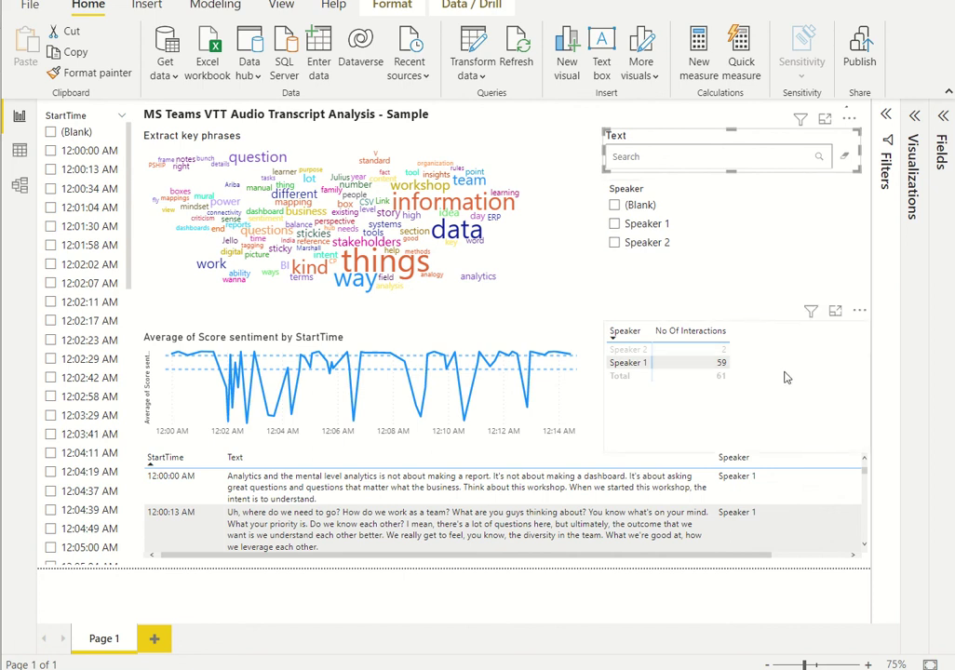
Inspect the 12:12:51, 12:13:29 and 12:13:50 AM sentiment points, then clear all filtering
{"action": "left_click", "coordinate": [725, 377]}
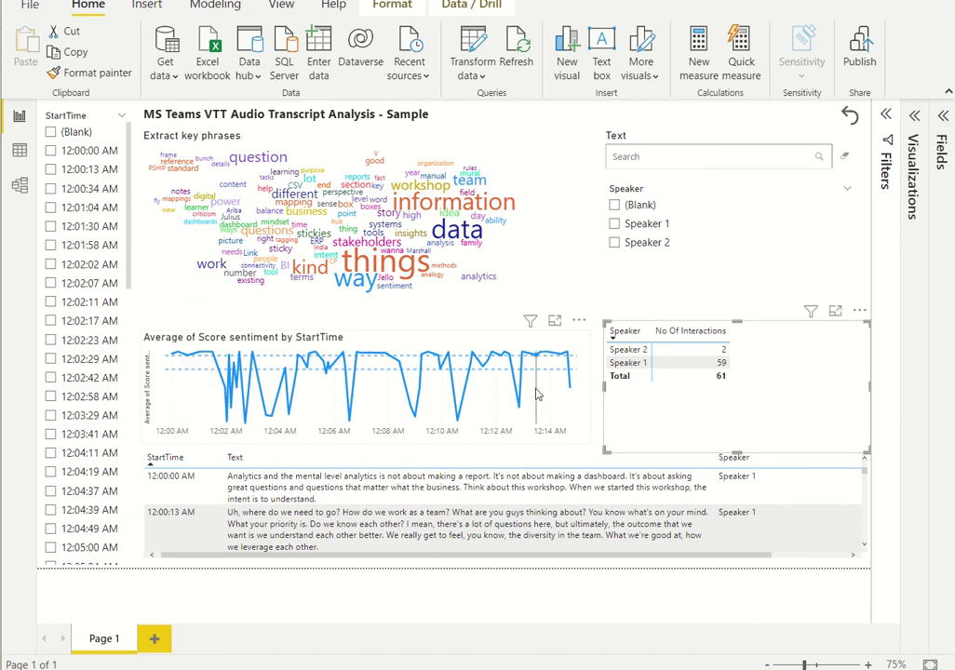
{"action": "left_click", "coordinate": [518, 410]}
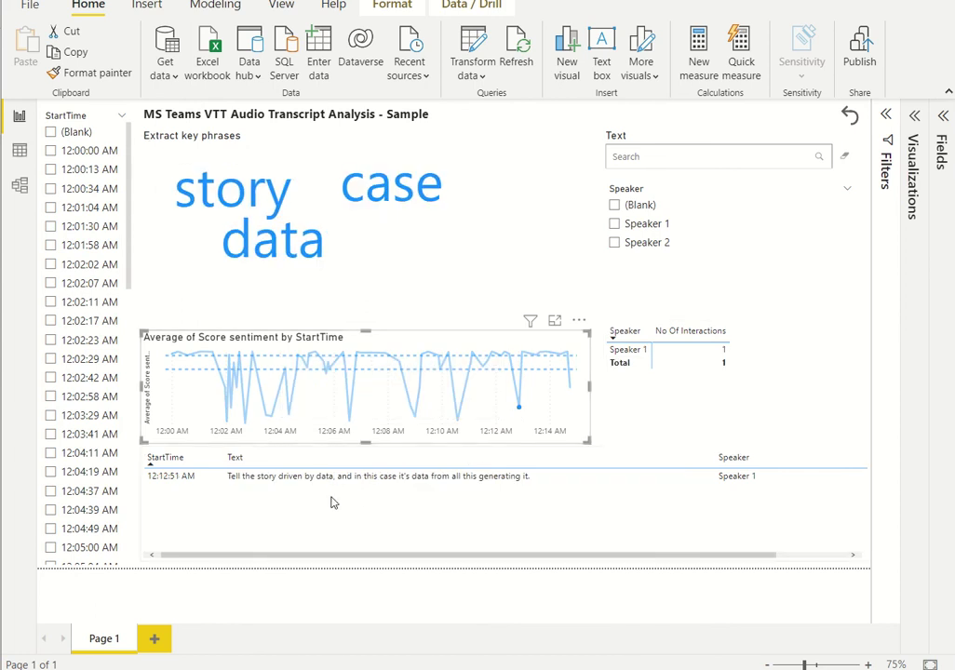
{"action": "left_click", "coordinate": [537, 356]}
{"action": "left_click", "coordinate": [572, 386]}
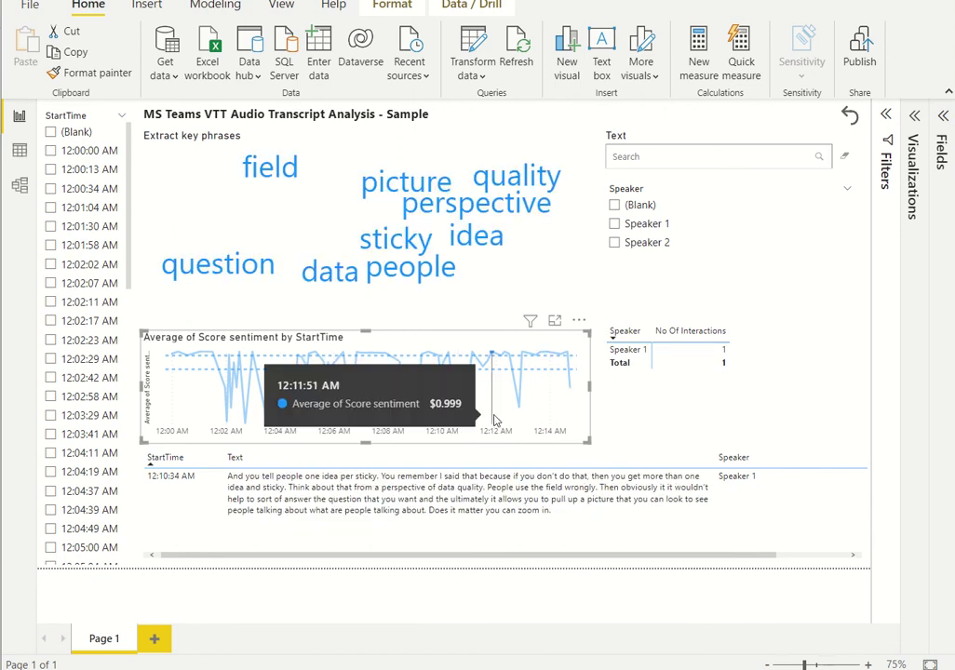
{"action": "left_click", "coordinate": [559, 409]}
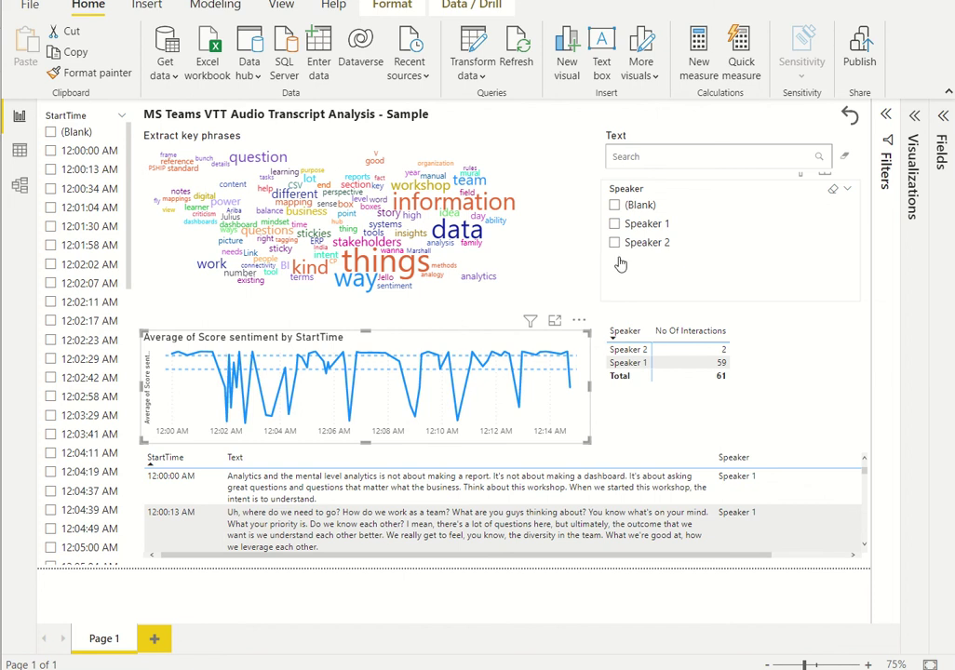
{"action": "left_click", "coordinate": [614, 224]}
{"action": "left_click", "coordinate": [615, 243]}
{"action": "left_click", "coordinate": [615, 243]}
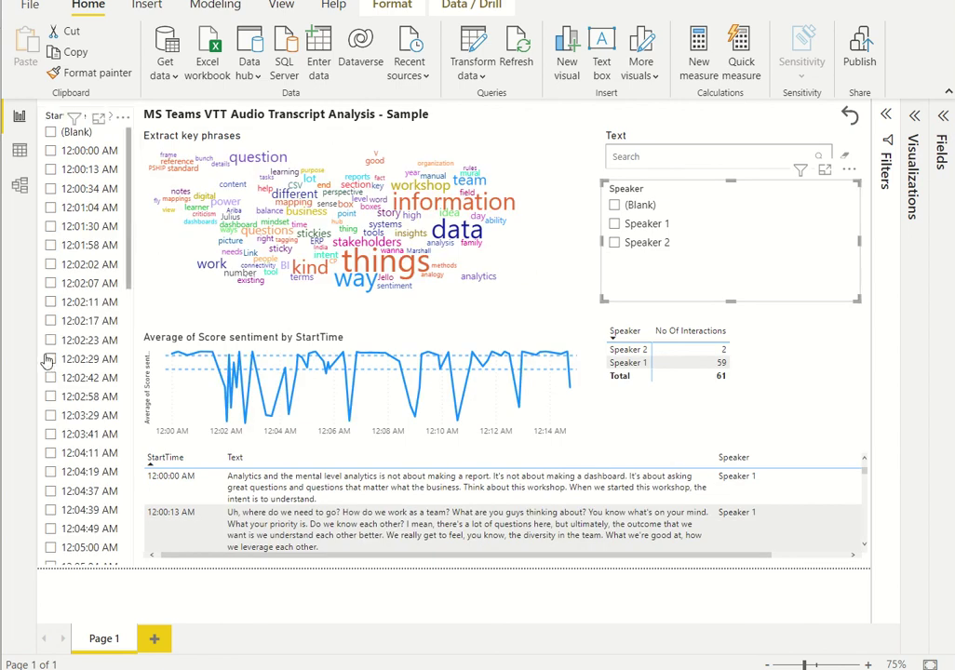
{"action": "left_click", "coordinate": [50, 415]}
{"action": "left_click", "coordinate": [50, 434], "text": "ctrl"}
{"action": "left_click", "coordinate": [50, 453], "text": "ctrl"}
{"action": "left_click", "coordinate": [50, 472], "text": "ctrl"}
{"action": "left_click", "coordinate": [51, 491], "text": "ctrl"}
{"action": "left_click", "coordinate": [50, 509], "text": "ctrl"}
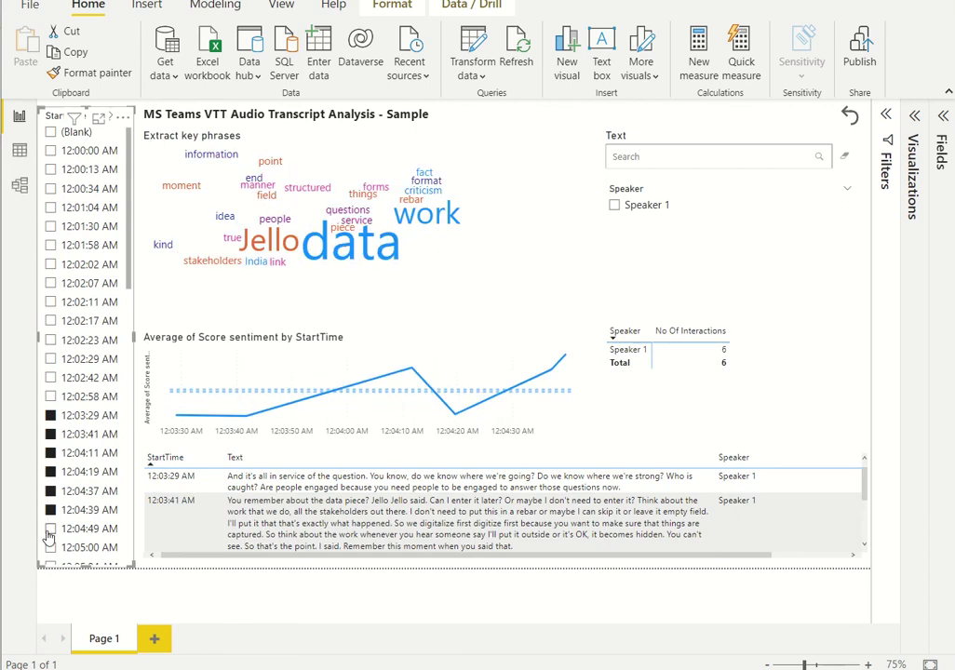
{"action": "left_click", "coordinate": [50, 528], "text": "ctrl"}
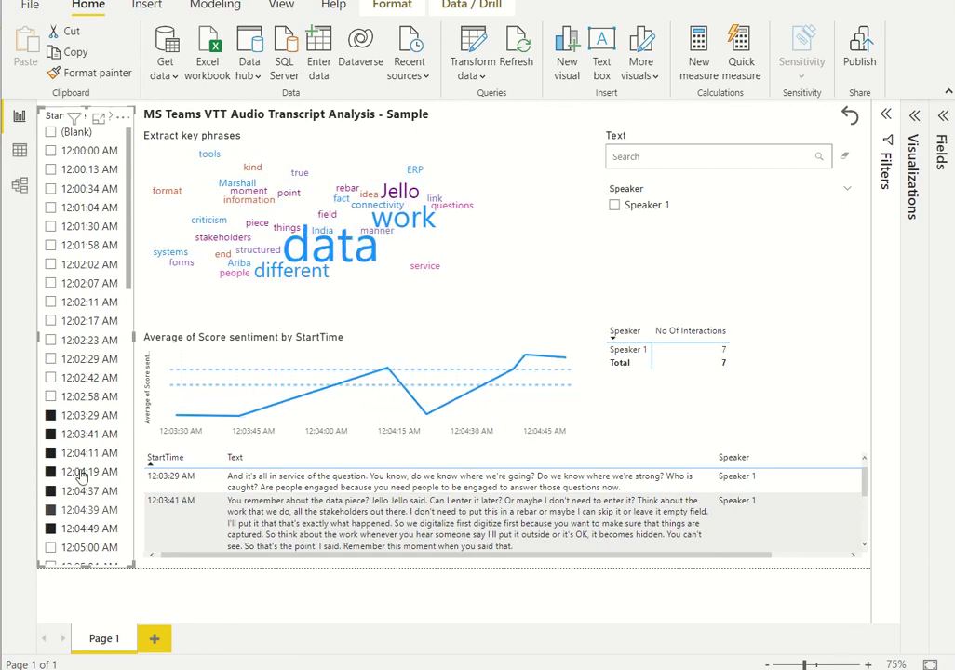
{"action": "left_click", "coordinate": [50, 548], "text": "ctrl"}
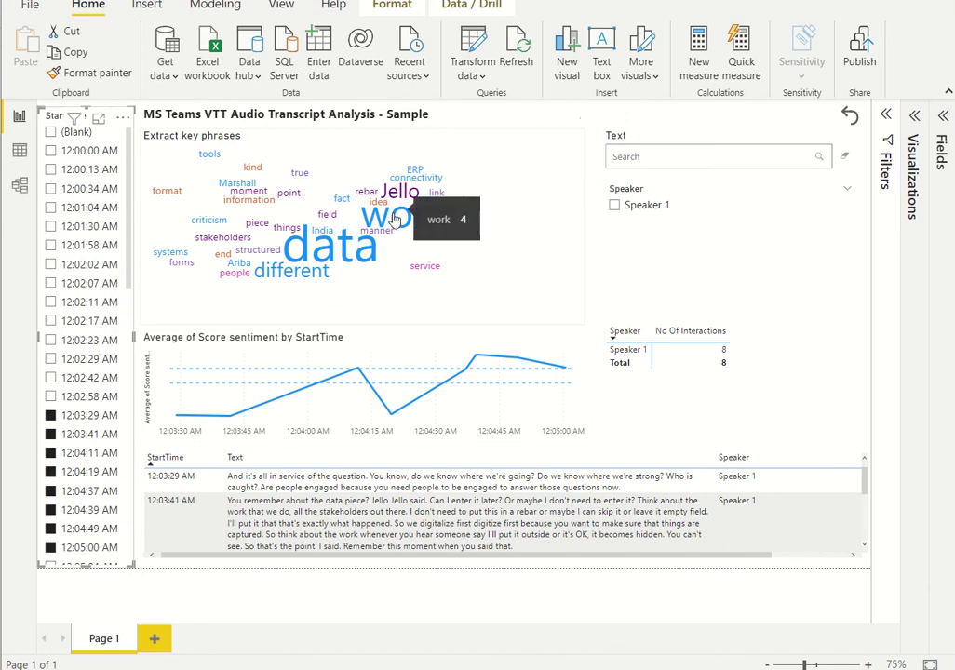
{"action": "left_click", "coordinate": [90, 133]}
{"action": "left_click", "coordinate": [116, 137]}
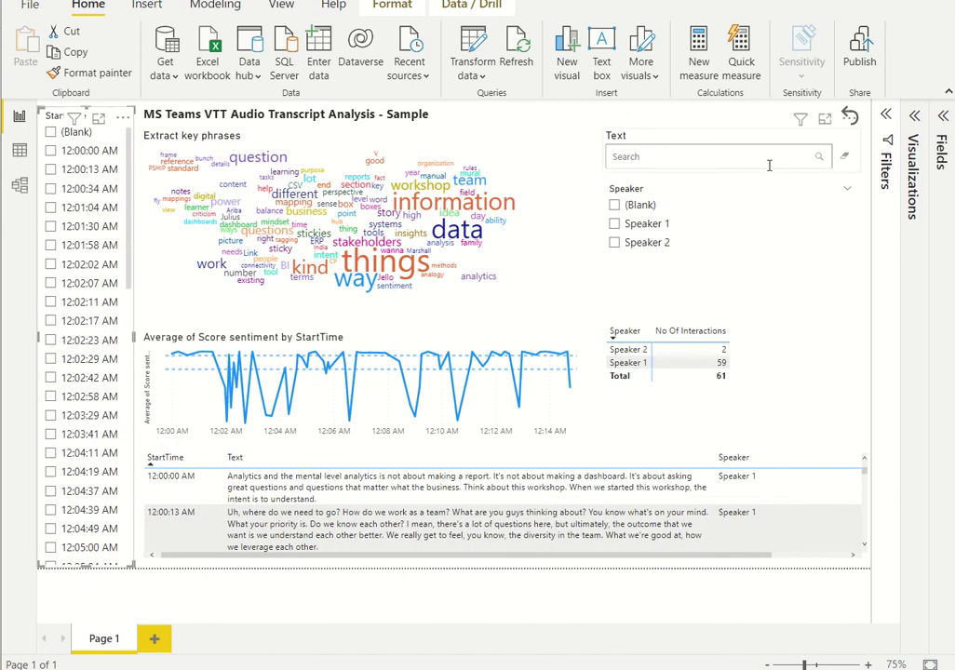
{"action": "left_click", "coordinate": [687, 158]}
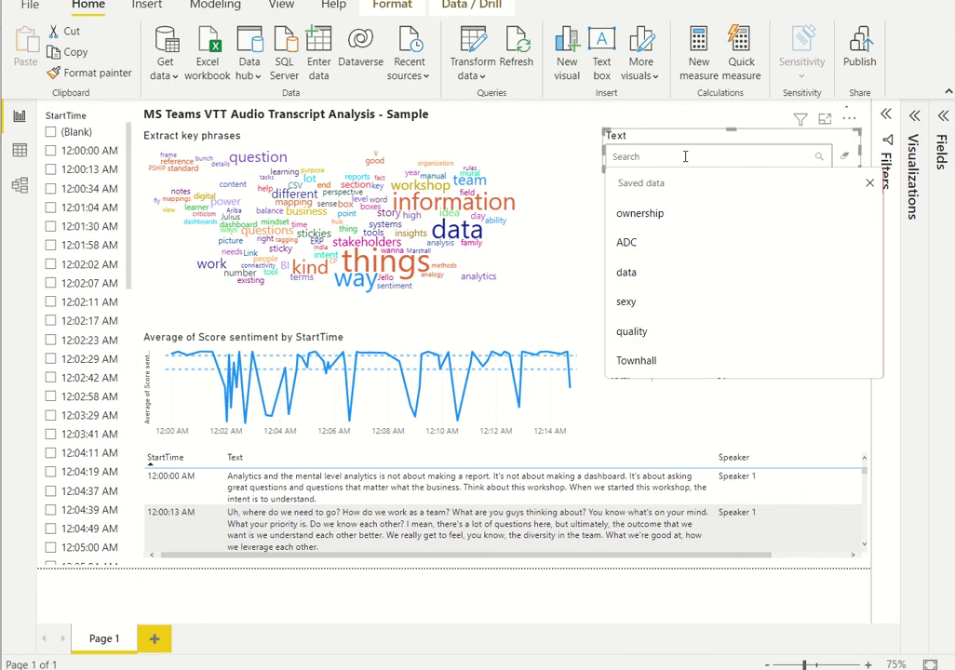
{"action": "type", "text": "informatio"}
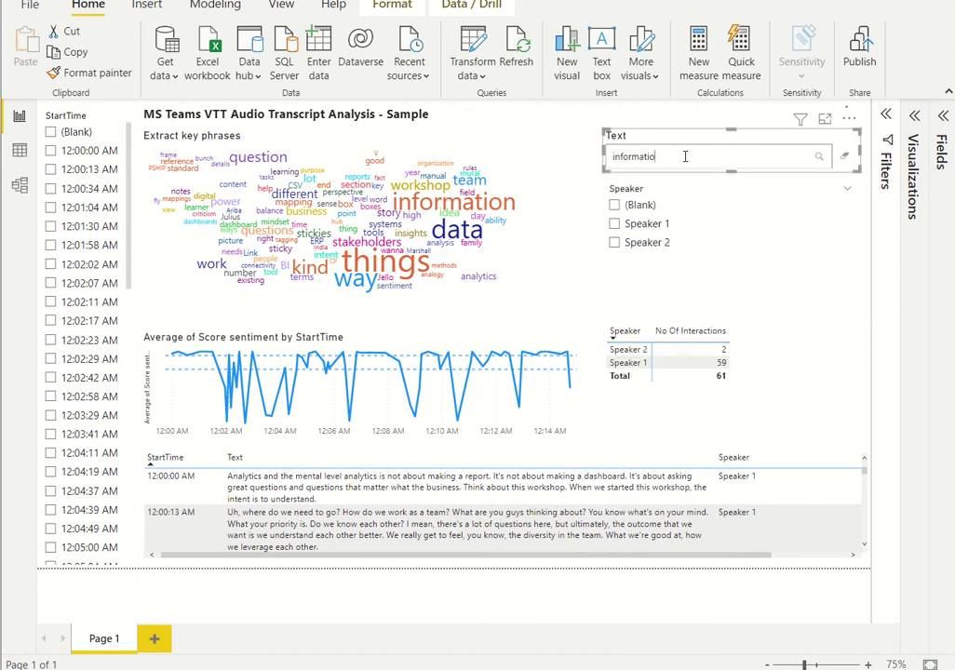
{"action": "type", "text": "n"}
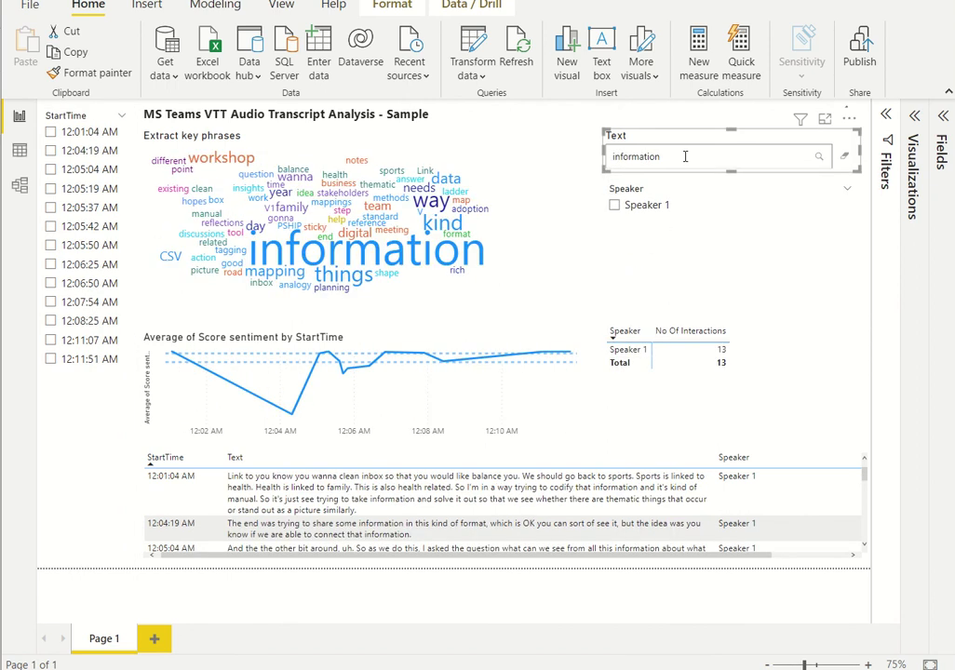
{"action": "scroll", "coordinate": [418, 502], "scroll_direction": "down", "scroll_amount": 2}
{"action": "scroll", "coordinate": [418, 503], "scroll_direction": "up", "scroll_amount": 2}
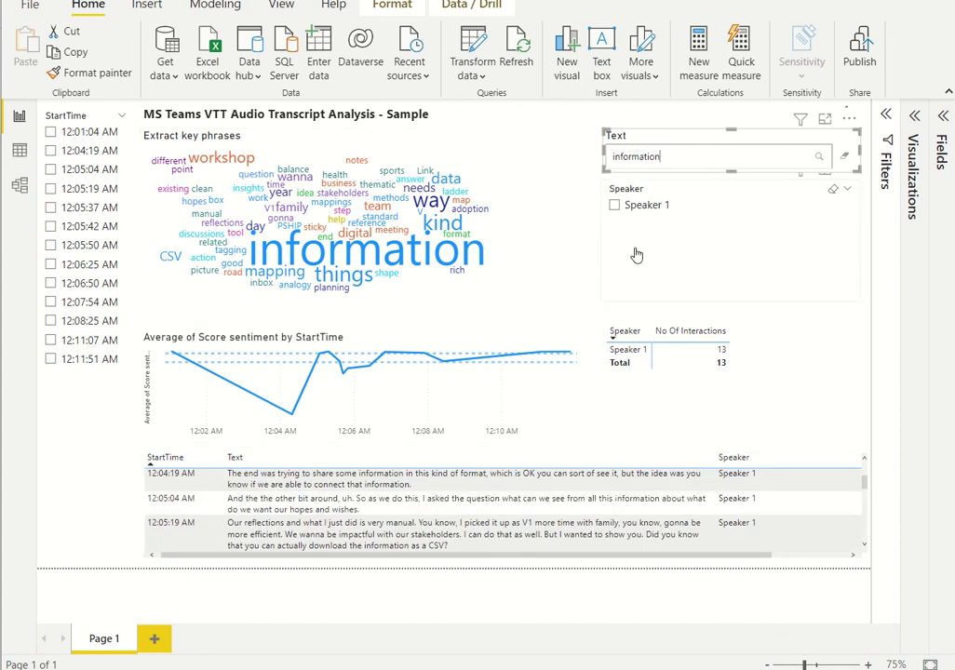
{"action": "left_click_drag", "start_coordinate": [669, 162], "coordinate": [589, 160]}
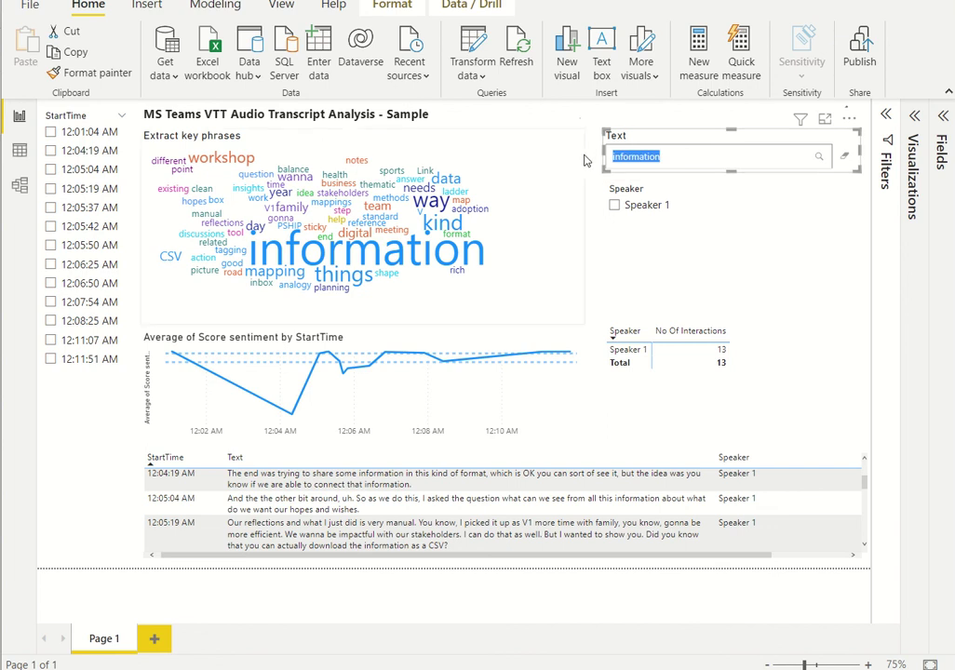
{"action": "key", "text": "BackSpace"}
{"action": "left_click", "coordinate": [847, 162]}
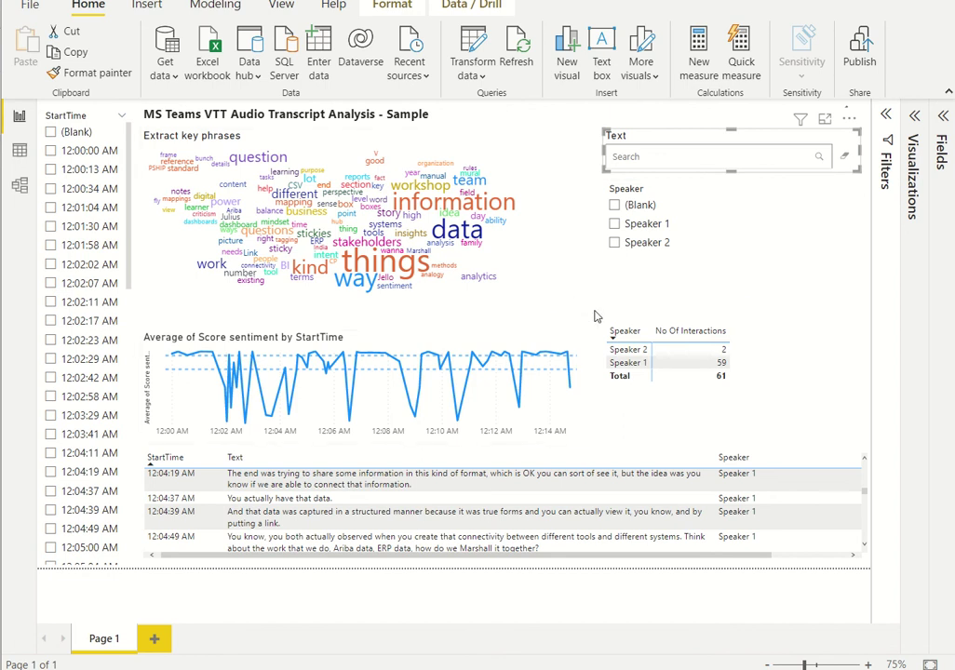
Switch from Power BI back to the Jupyter notebook via the Edge taskbar icon
{"action": "mouse_move", "coordinate": [376, 668]}
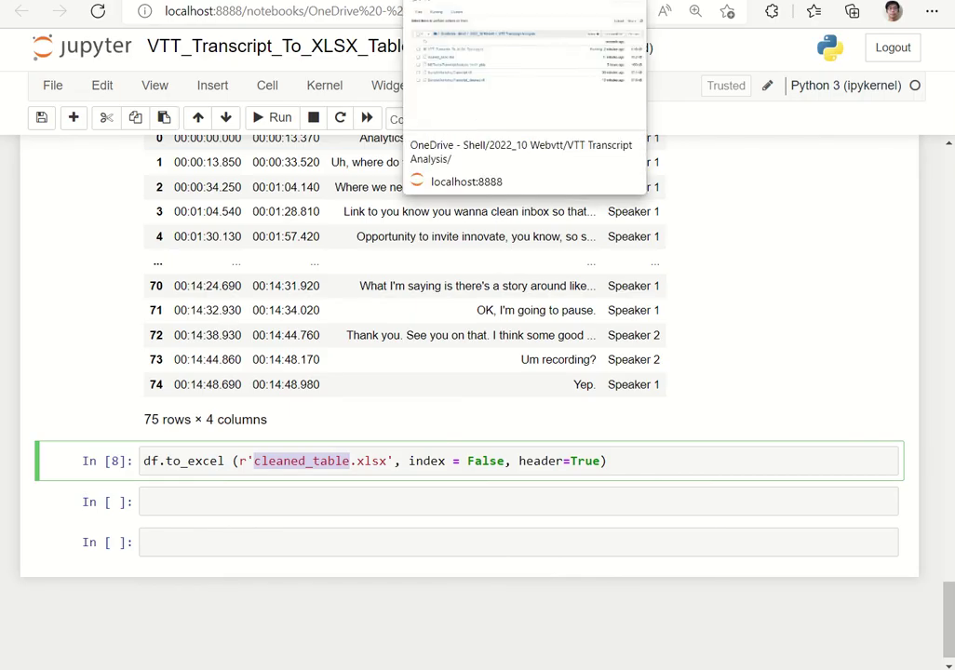
Scroll back up the notebook and bring up the Bing Text Analytics magnifying-glass image in Edge
{"action": "scroll", "coordinate": [380, 335], "scroll_direction": "up", "scroll_amount": 15}
{"action": "scroll", "coordinate": [380, 333], "scroll_direction": "up", "scroll_amount": 10}
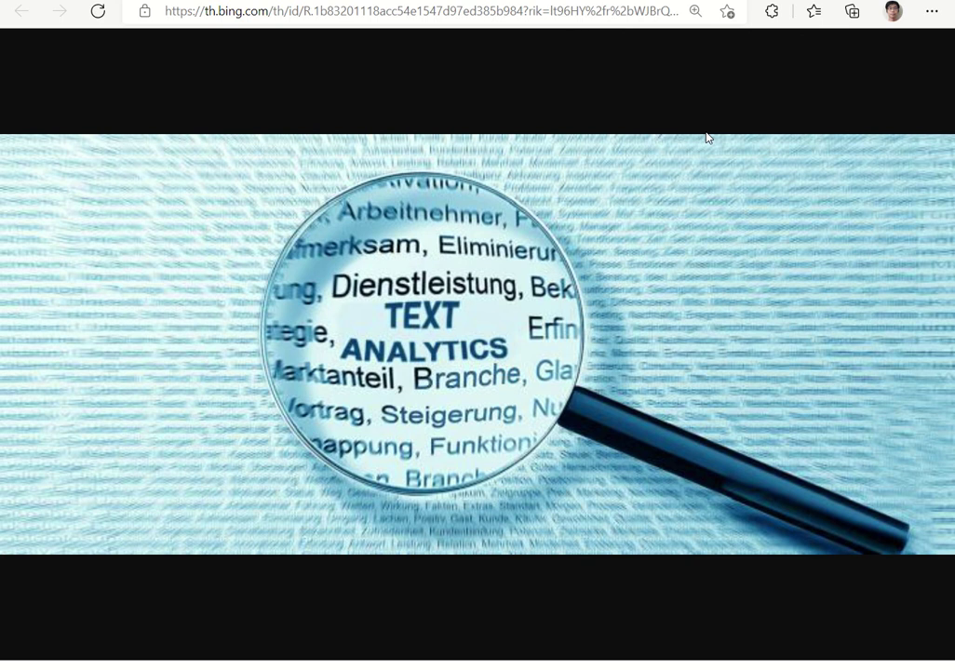
{"action": "mouse_move", "coordinate": [234, 3]}
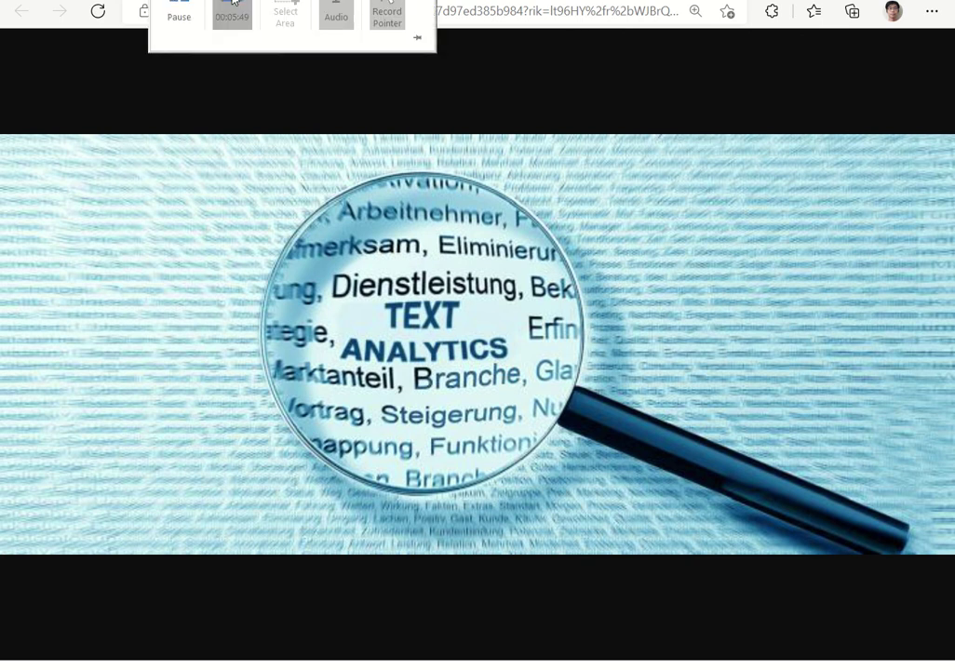